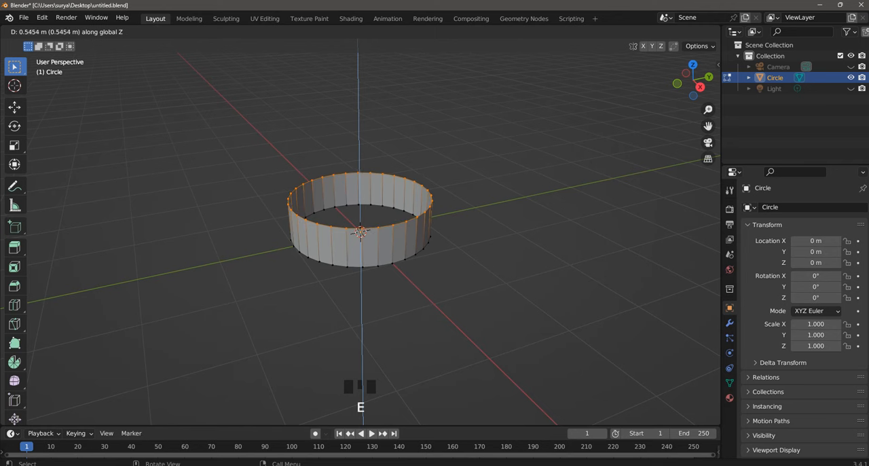
- Extrude the circle's edge about 0.55 m upward along Z and fill the top rim with a face
left_click(360, 232)
scroll(360, 233, "up", 3)
key("f")
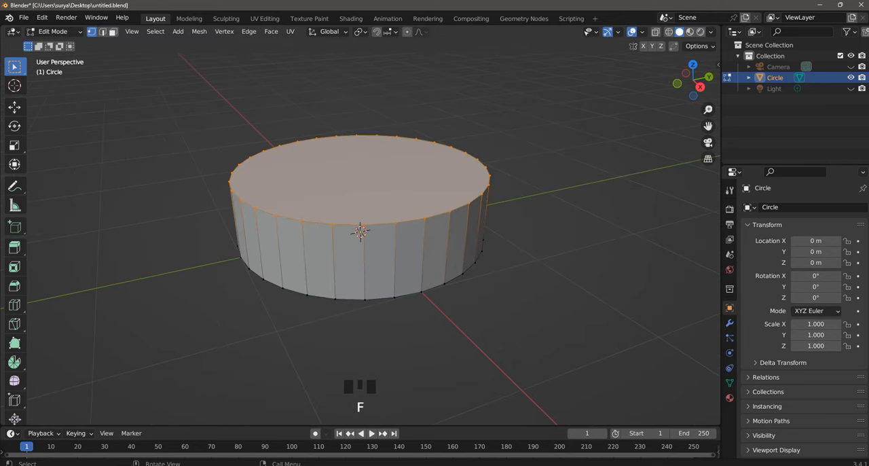
- Bevel the edges around the top face by about 0.21 m with a single segment
key("ctrl+b")
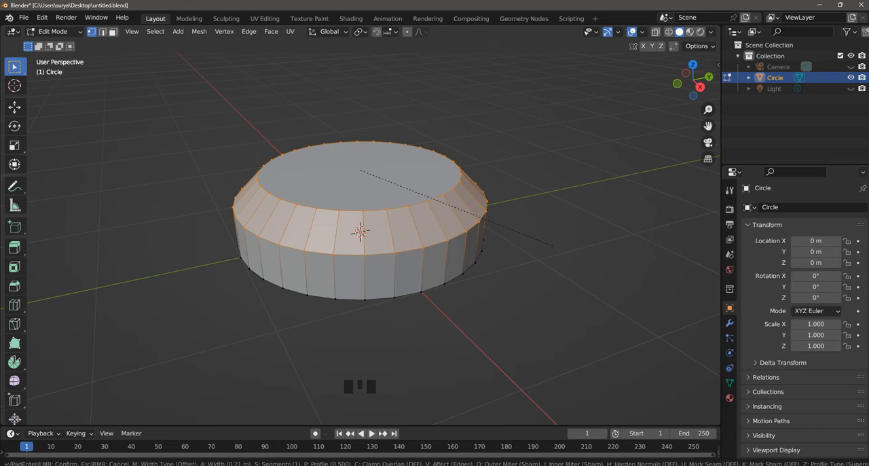
left_click(360, 232)
left_click(360, 233)
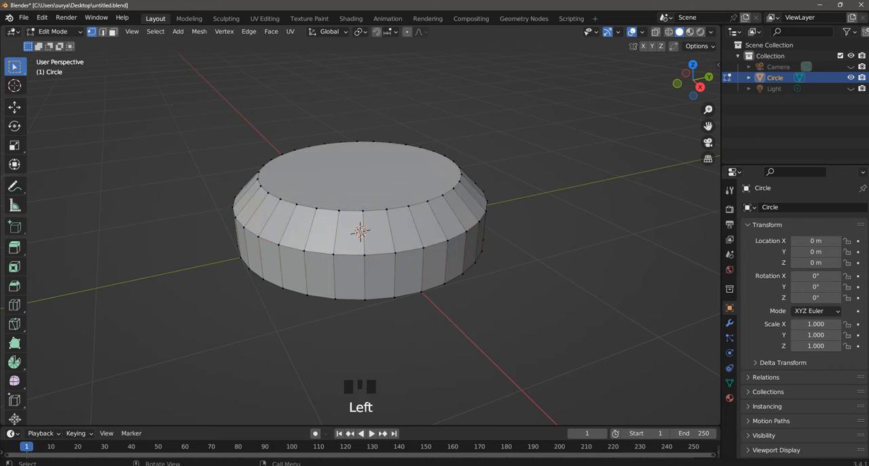
- Inset the top face in face selection mode to leave a narrow border ring around it
middle_click_drag(360, 233, 361, 232)
left_click(113, 32)
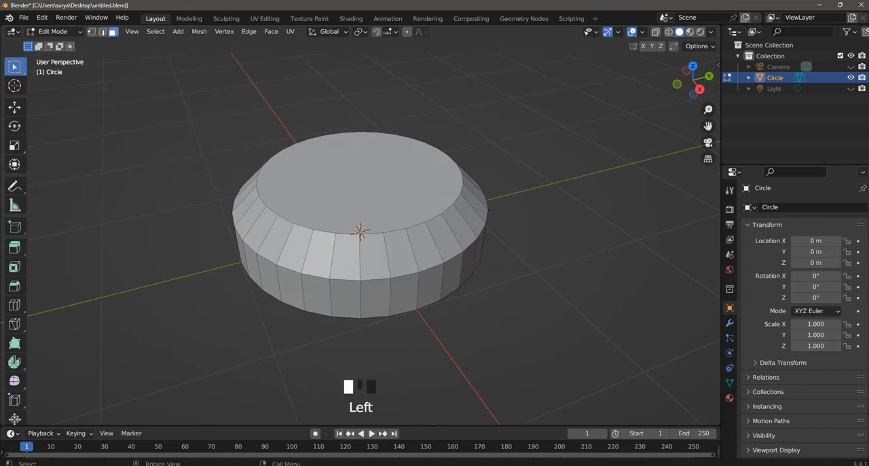
left_click(381, 190)
middle_click_drag(380, 192, 378, 212)
key("i")
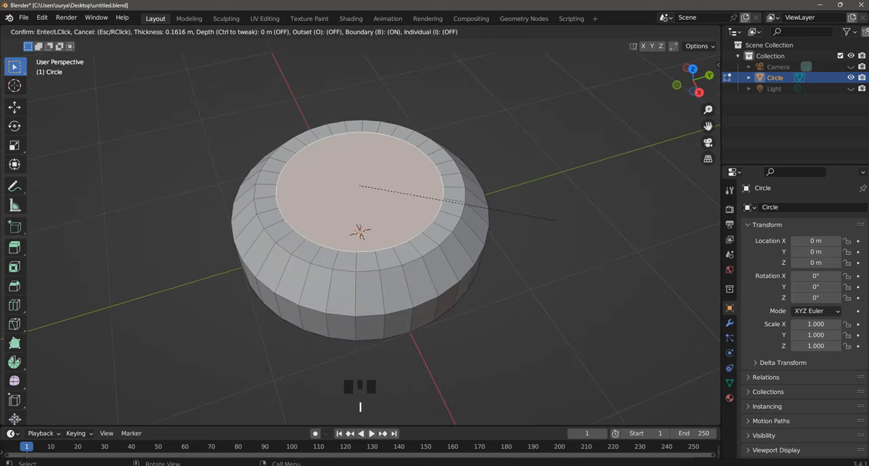
left_click(391, 193)
- Extrude the inset top face along its normals about 0.2 m down into the body to form a round recess
right_click(387, 193)
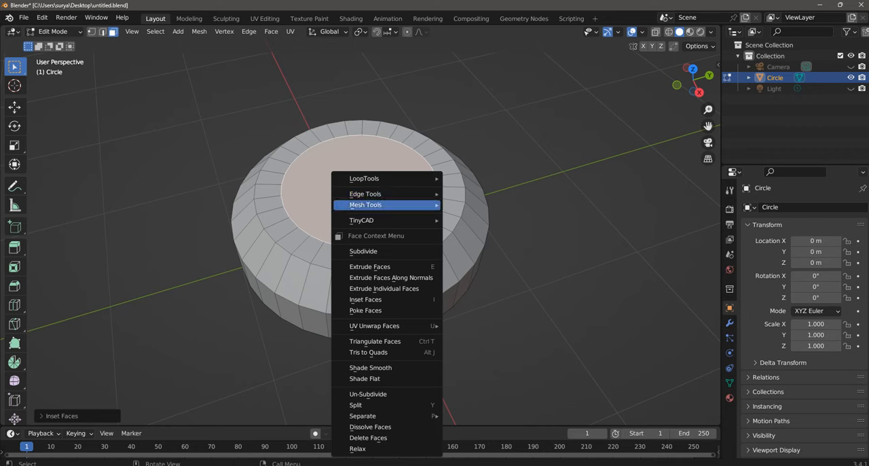
key("alt+e")
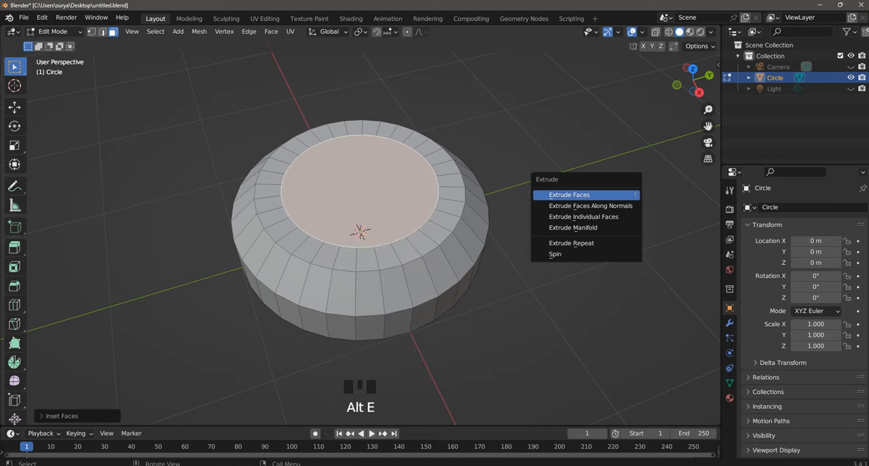
left_click(585, 205)
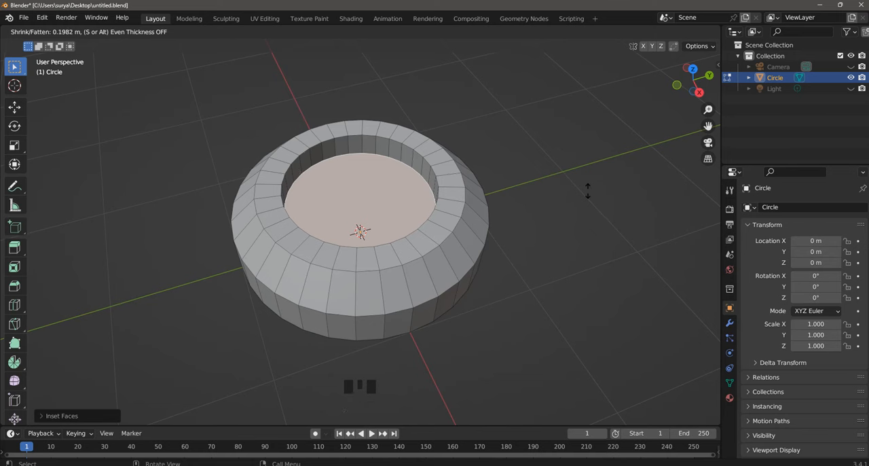
left_click(588, 190)
key("i")
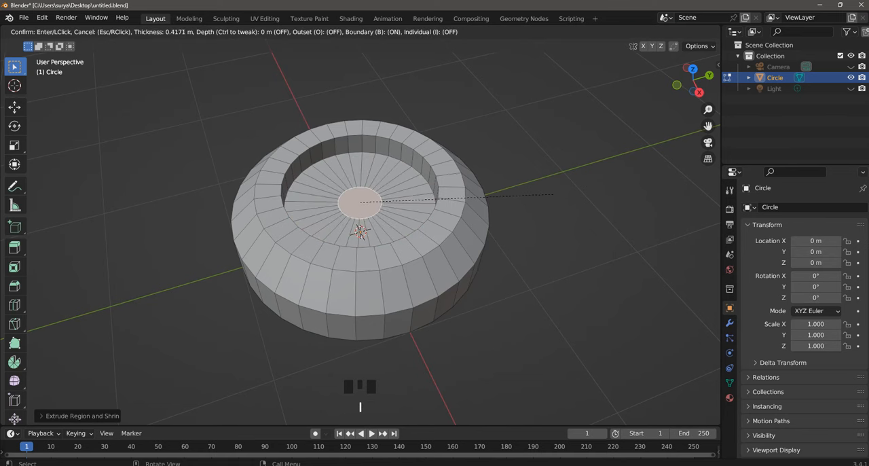
left_click(569, 197)
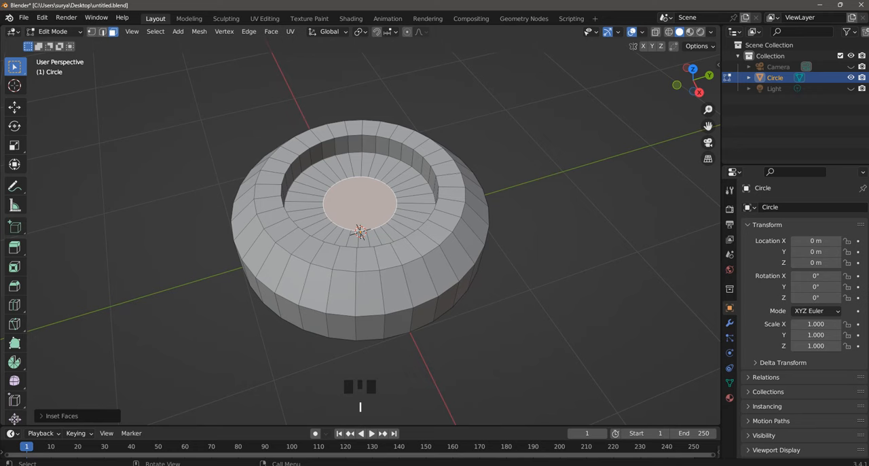
key("ctrl+z")
- Inset the recess floor inward to leave a small disc face at its centre
key("i")
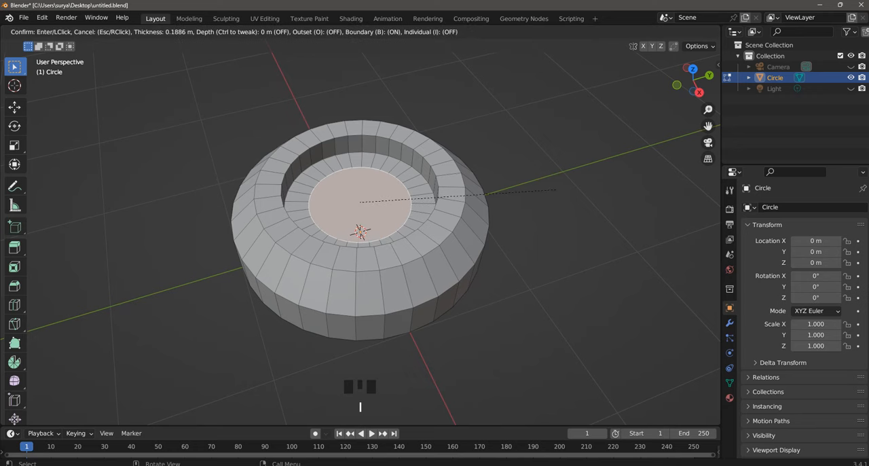
left_click(533, 189)
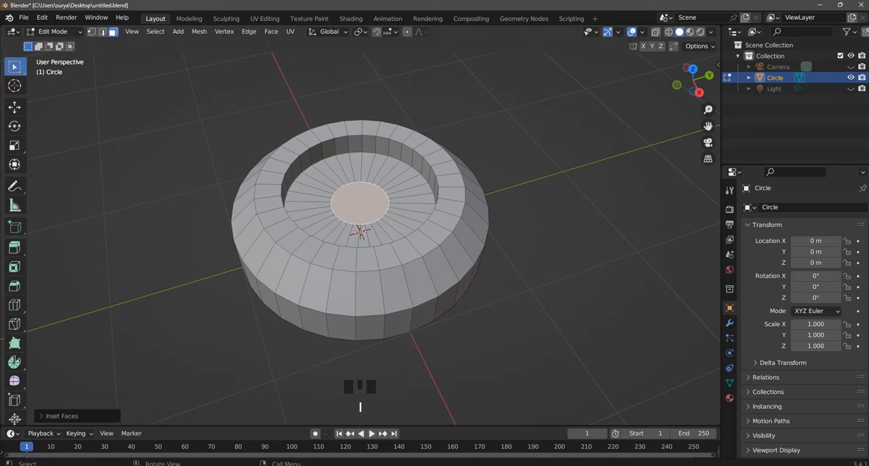
- Try extruding the small central disc along its normals about 0.16 m below the recess floor
key("alt+e")
left_click(534, 184)
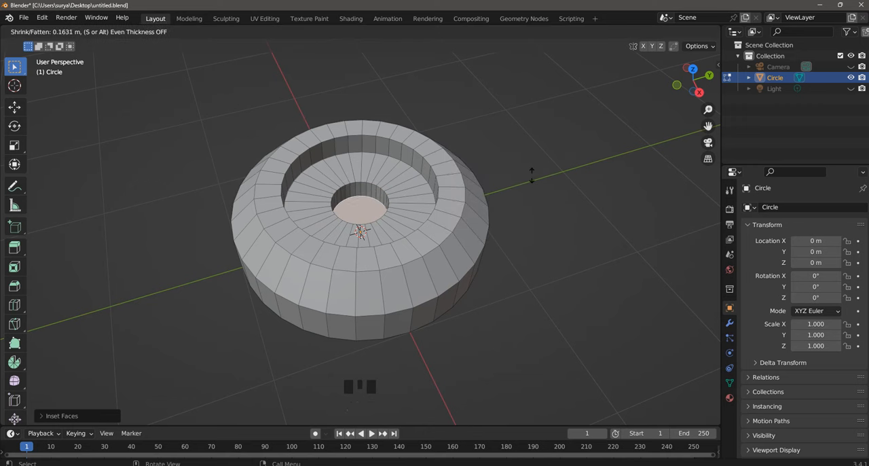
left_click(531, 175)
- Delete the bottom face of the central hole
scroll(360, 231, "down", 3)
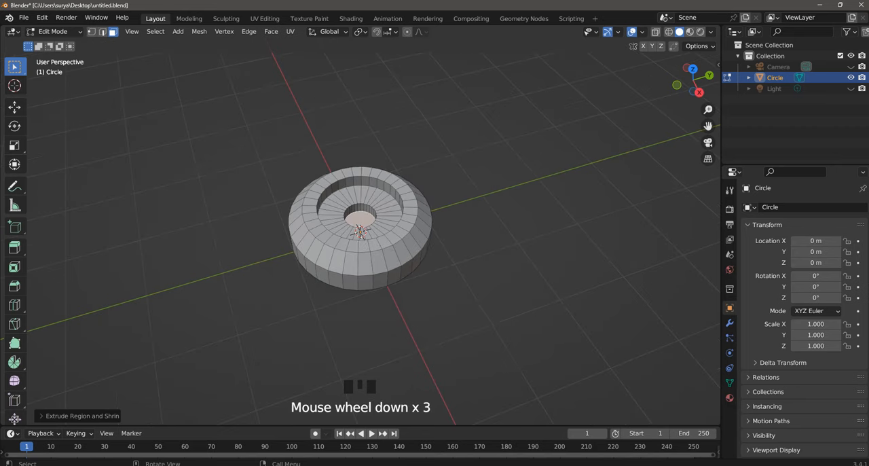
middle_click_drag(360, 231, 421, 245)
scroll(360, 231, "up", 4)
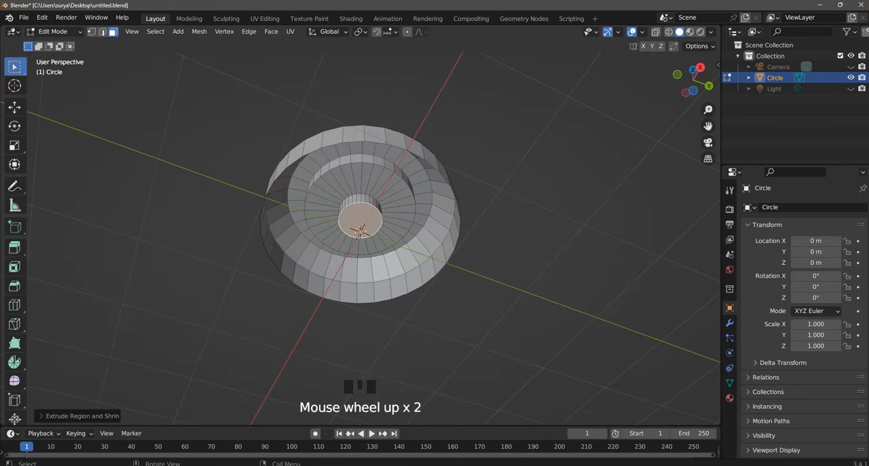
key("x")
left_click(413, 217)
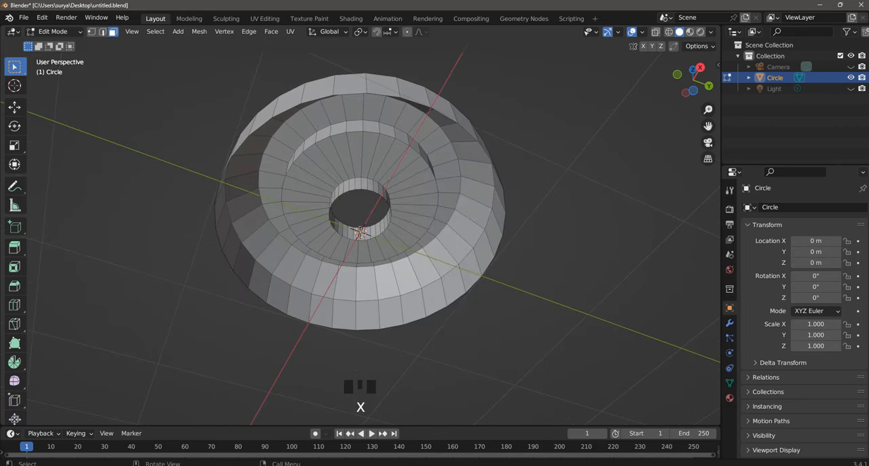
- Undo the face deletion and the shallow extrusion of the central disc
scroll(360, 231, "down", 2)
scroll(360, 231, "up", 3)
scroll(360, 231, "down", 3)
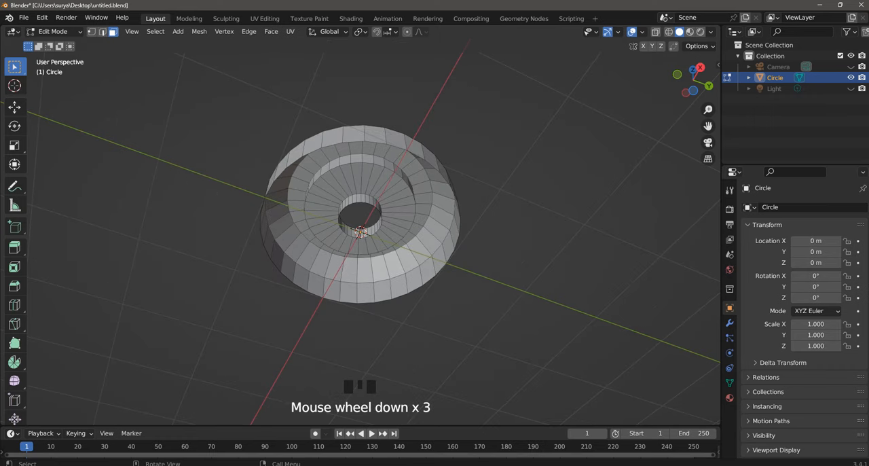
scroll(360, 231, "up", 2)
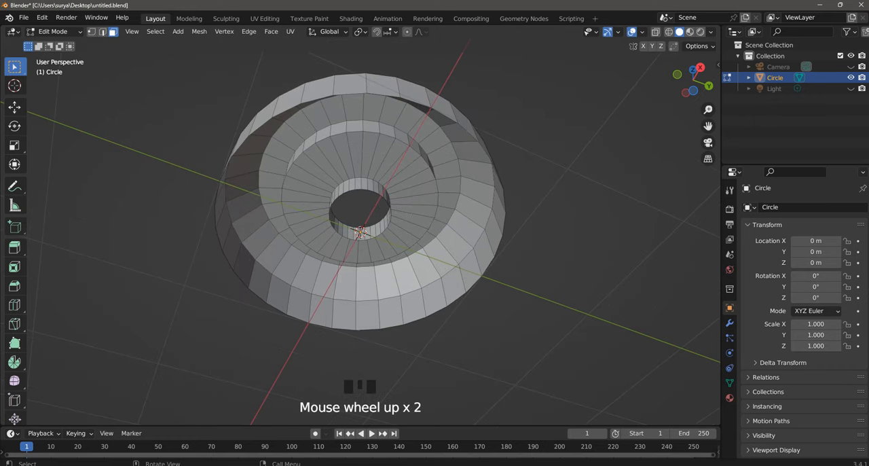
scroll(360, 230, "down", 3)
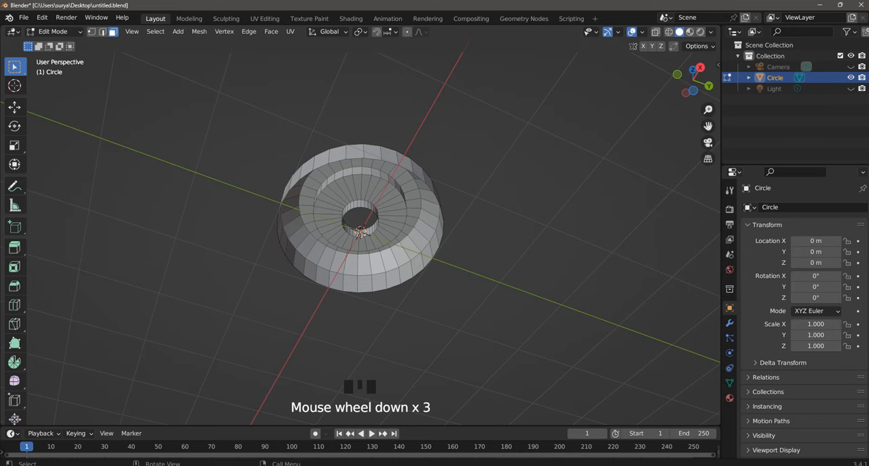
scroll(360, 231, "up", 3)
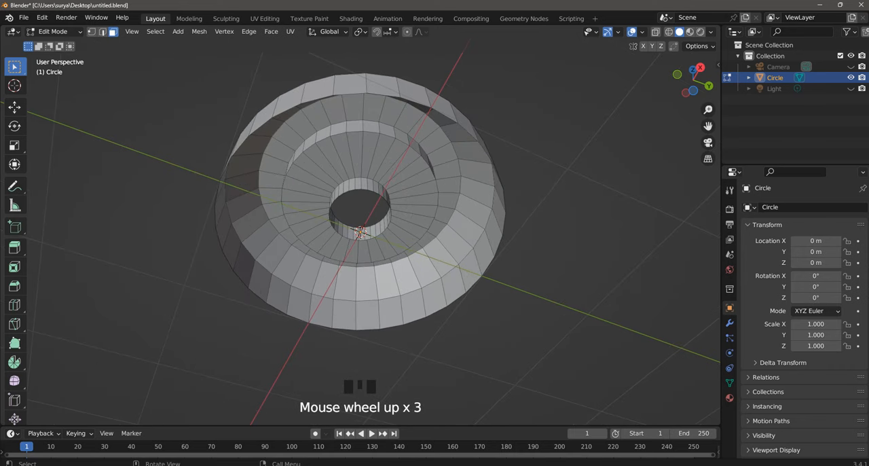
key("ctrl+z")
key("ctrl+z")
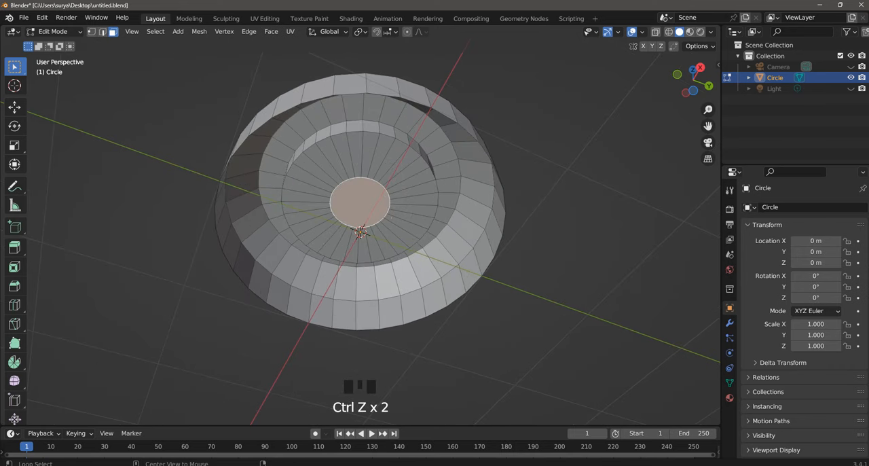
- Extrude the central disc along its normals into a long stem reaching well below the body's open rim
key("alt+e")
left_click(384, 227)
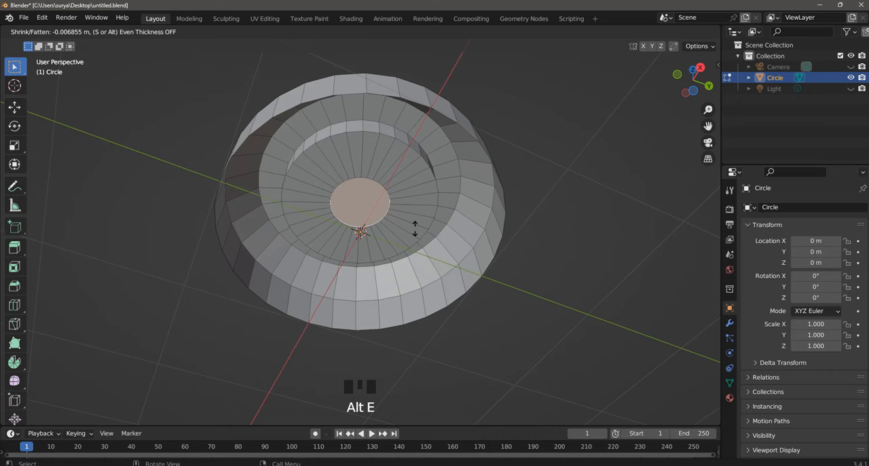
left_click(422, 133)
- Delete the end face of the stem to leave it open
scroll(422, 133, "down", 2)
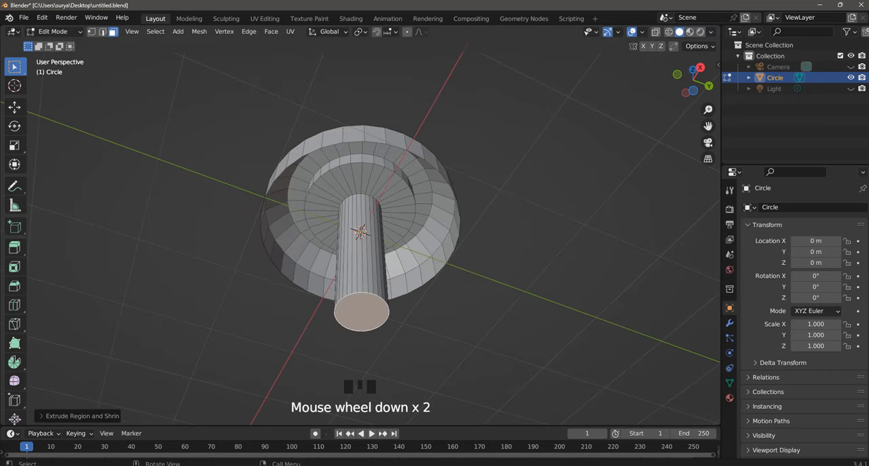
key("x")
left_click(449, 204)
- Add a loop cut around the stem in front view and slide it level with the body's lower rim
middle_click_drag(450, 204, 475, 204)
key("KP_7")
key("KP_1")
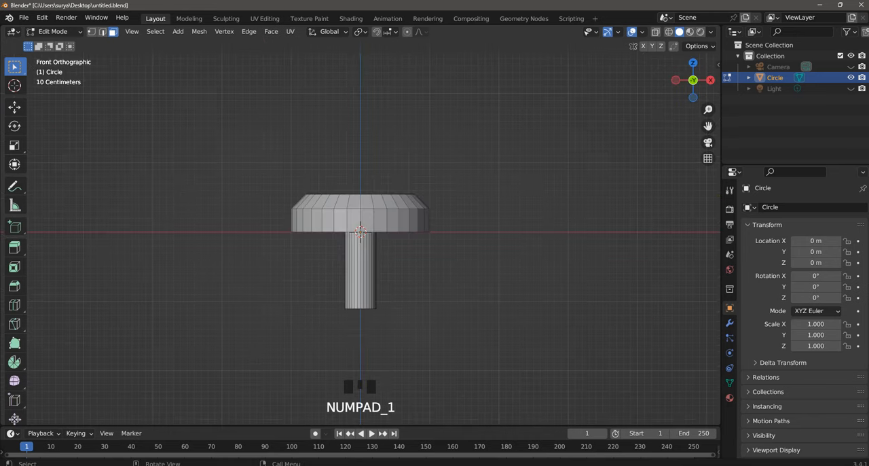
scroll(408, 271, "up", 4)
key("ctrl+r")
left_click(407, 286)
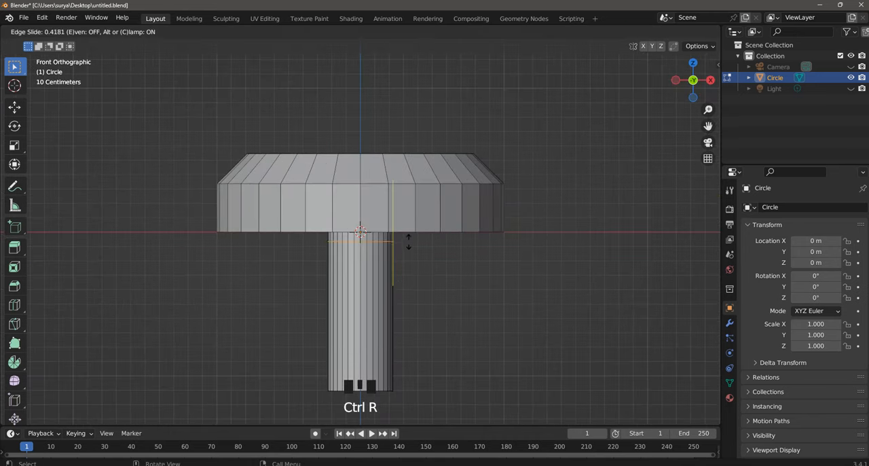
left_click(409, 234)
scroll(410, 234, "down", 2)
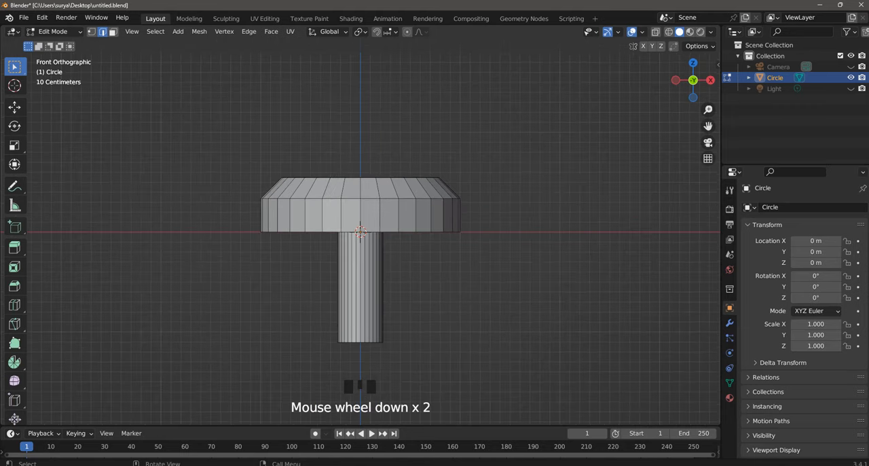
middle_click_drag(410, 234, 411, 270)
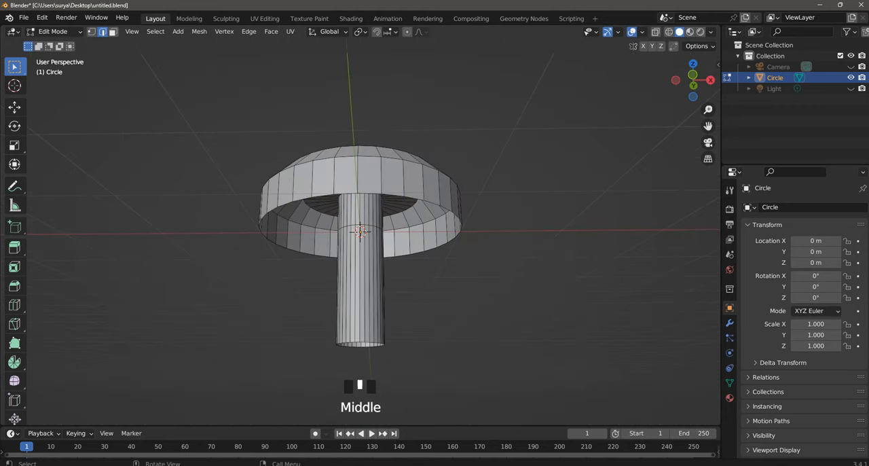
- Delete the vertices at the stem's lower end in front wireframe view, then return to solid shading
key("KP_7")
key("KP_1")
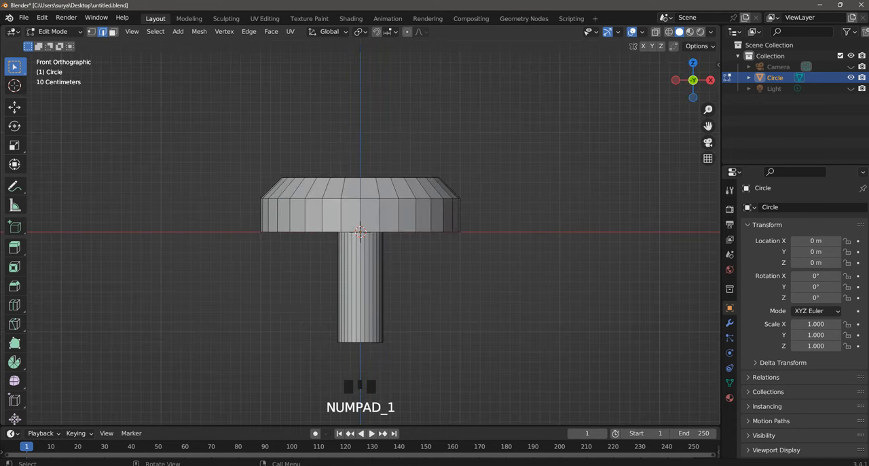
key("z")
left_click(367, 233)
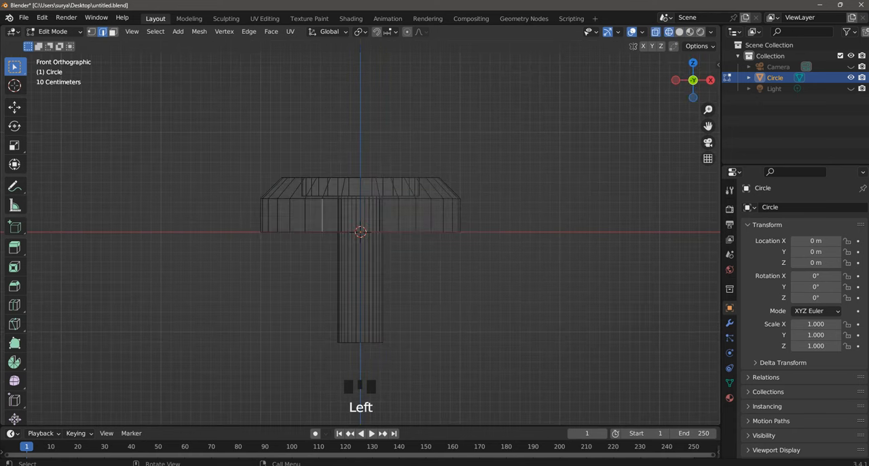
left_click(360, 342)
left_click(91, 32)
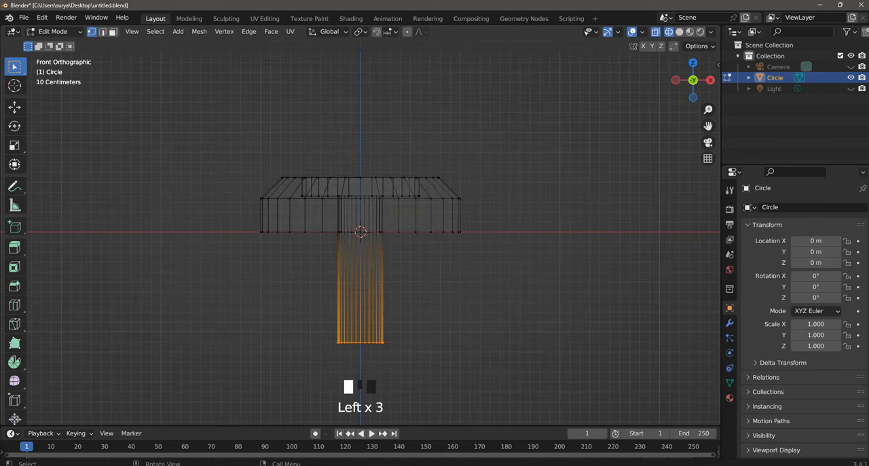
left_click_drag(265, 314, 514, 386)
key("x")
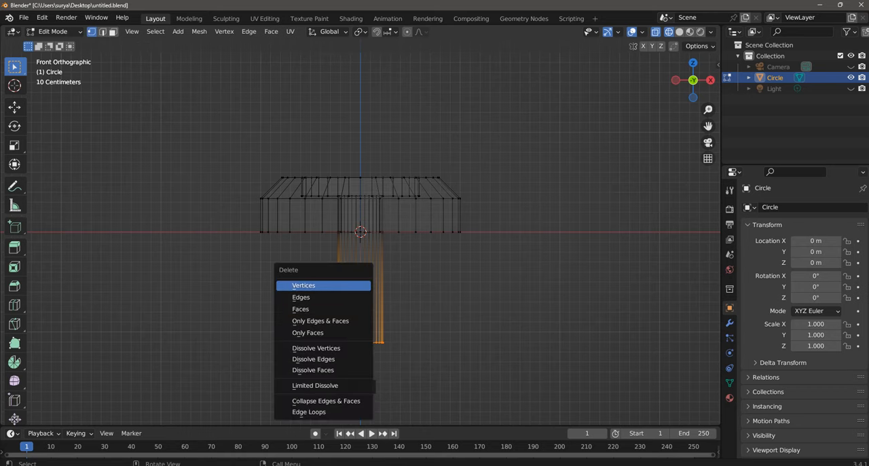
left_click(304, 285)
key("z")
left_click(475, 278)
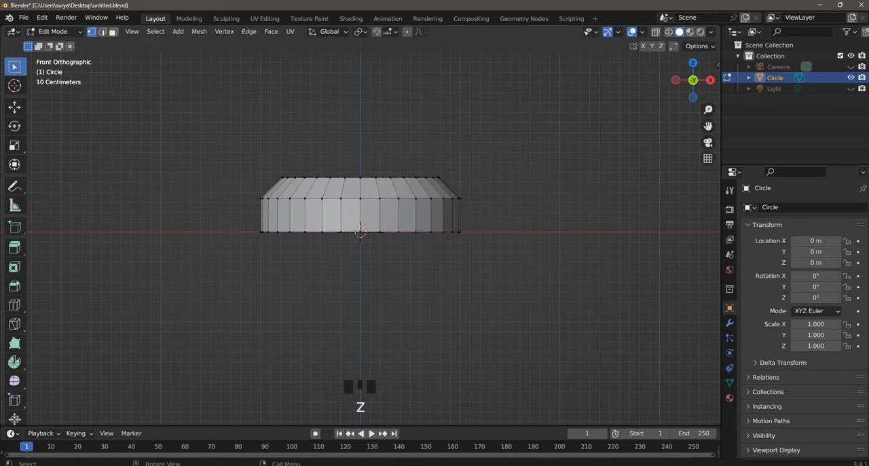
- Bridge the body's open lower rim loop with the stem's open end loop to close the underside
middle_click_drag(476, 277, 469, 143)
scroll(469, 143, "up", 4)
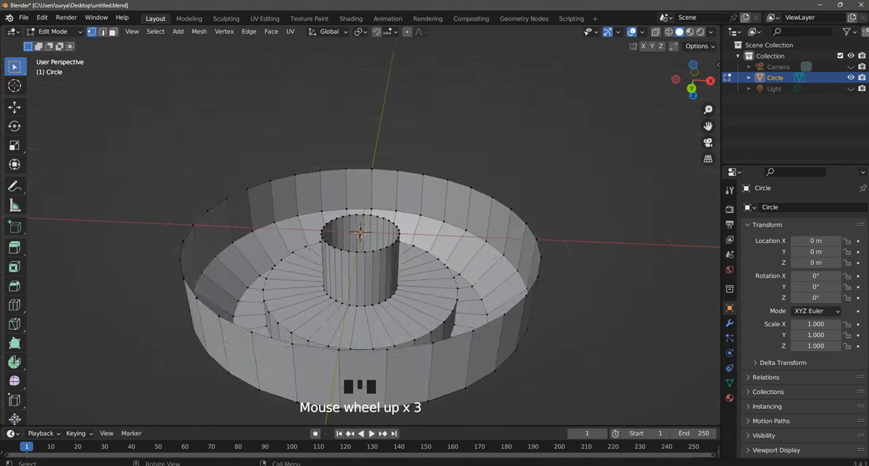
left_click(103, 32)
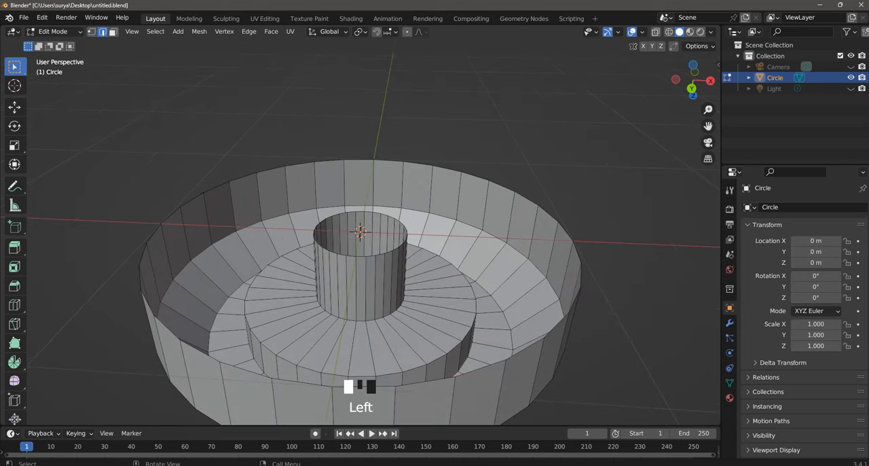
left_click(393, 218, "alt+shift")
left_click(475, 171, "alt+shift")
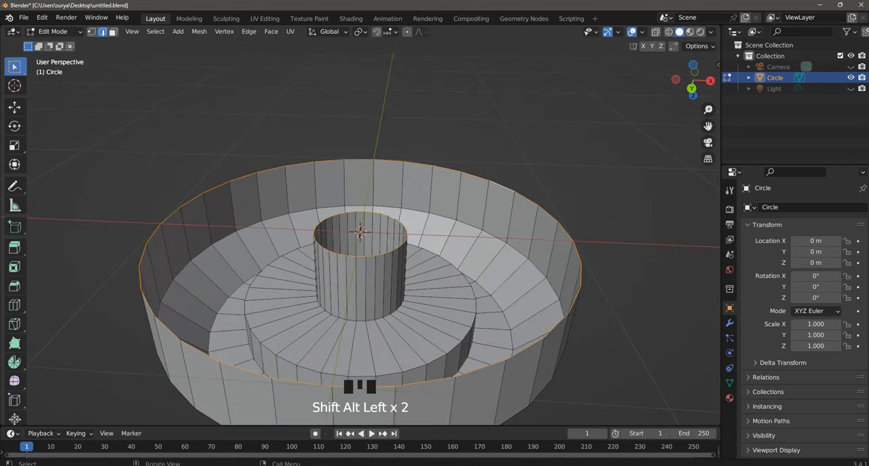
right_click(455, 180)
mouse_move(462, 75)
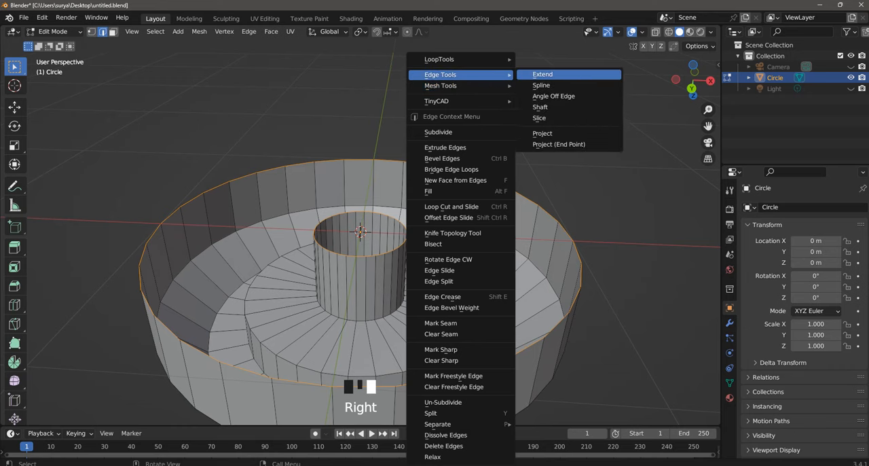
right_click(526, 60)
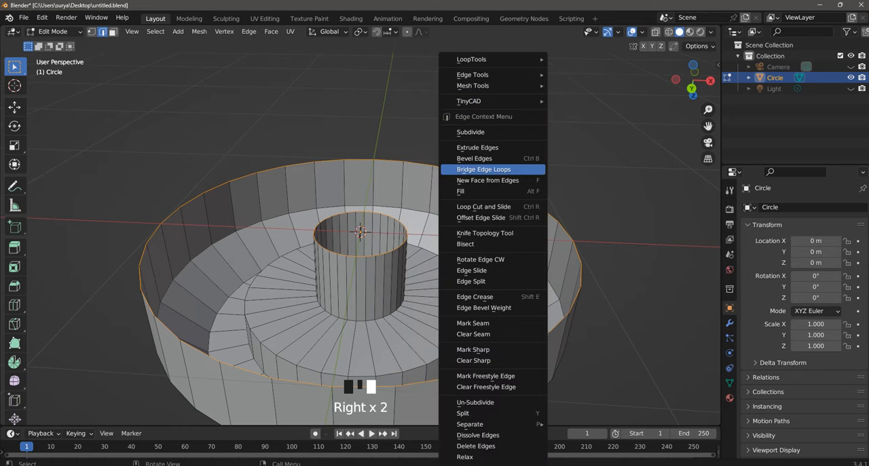
left_click(483, 169)
- Add three evenly spaced concentric loop cuts across the bridged underside
key("ctrl+r")
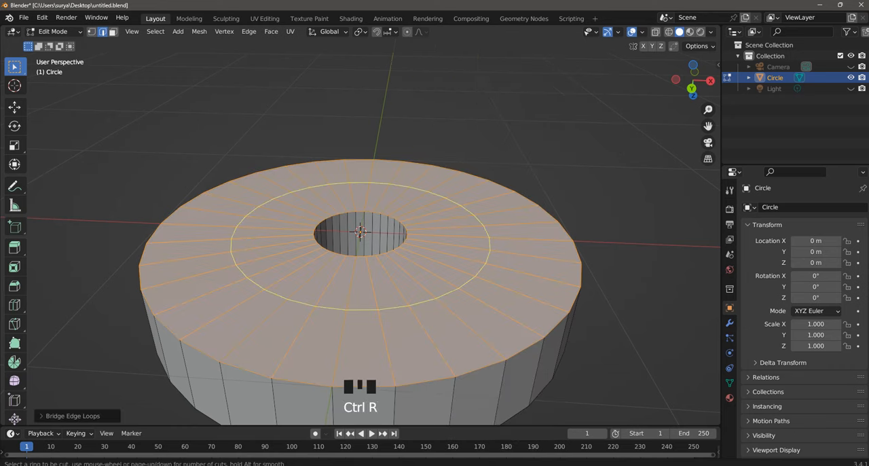
scroll(360, 319, "up", 2)
left_click(360, 319)
left_click(577, 156)
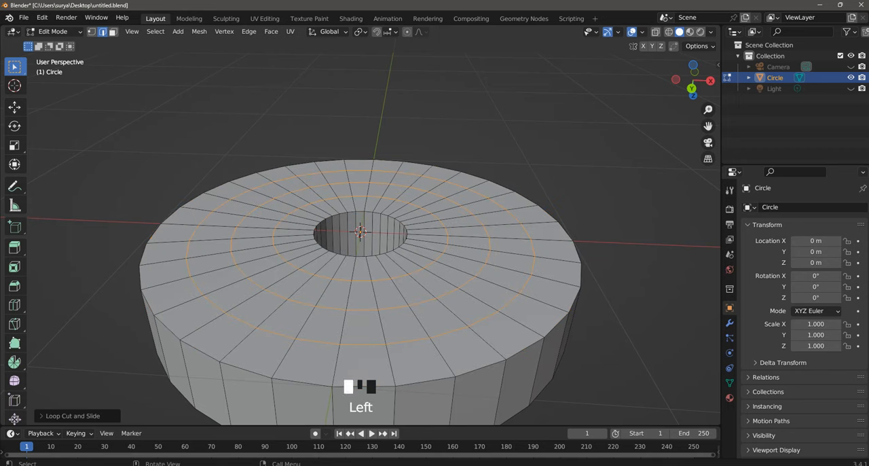
- Bevel the central hole's edge on the underside with three segments, about 0.026 m wide
scroll(374, 231, "down", 4)
scroll(373, 231, "up", 1)
middle_click_drag(374, 231, 373, 233)
scroll(374, 231, "up", 3)
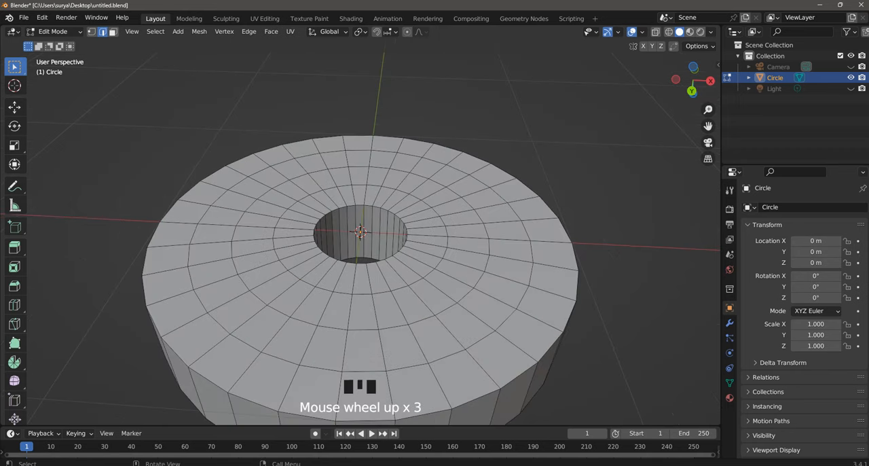
left_click(404, 248, "alt+shift")
key("ctrl+b")
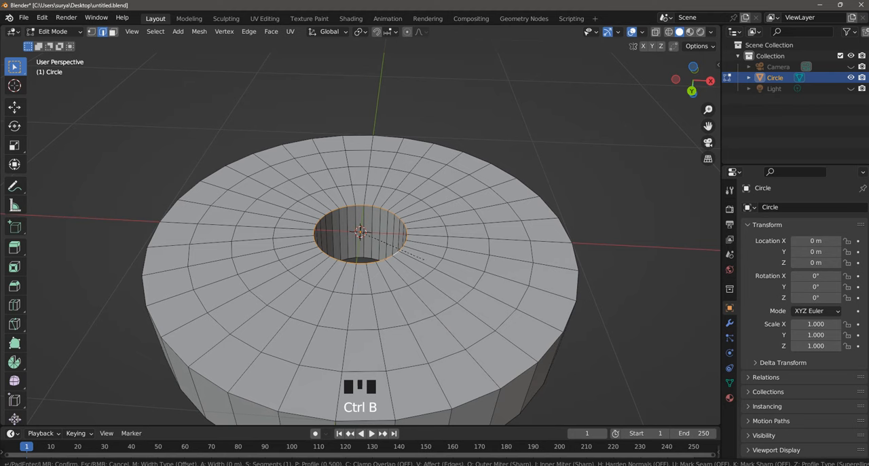
scroll(429, 264, "up", 1)
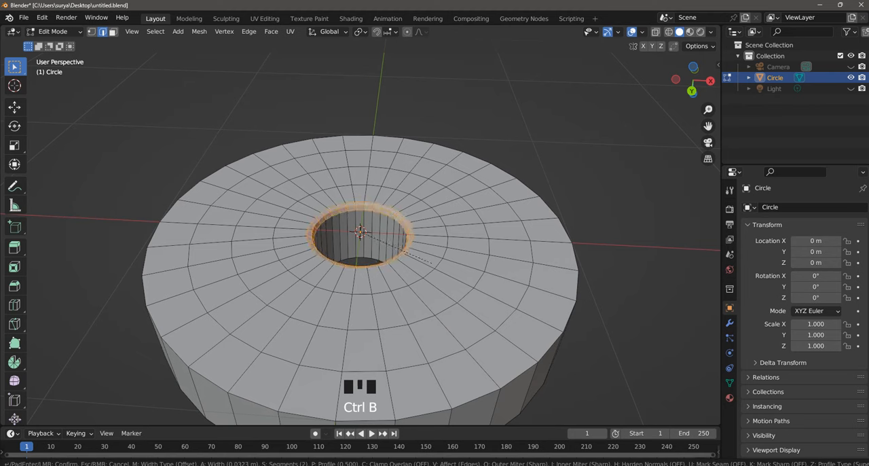
scroll(431, 264, "down", 1)
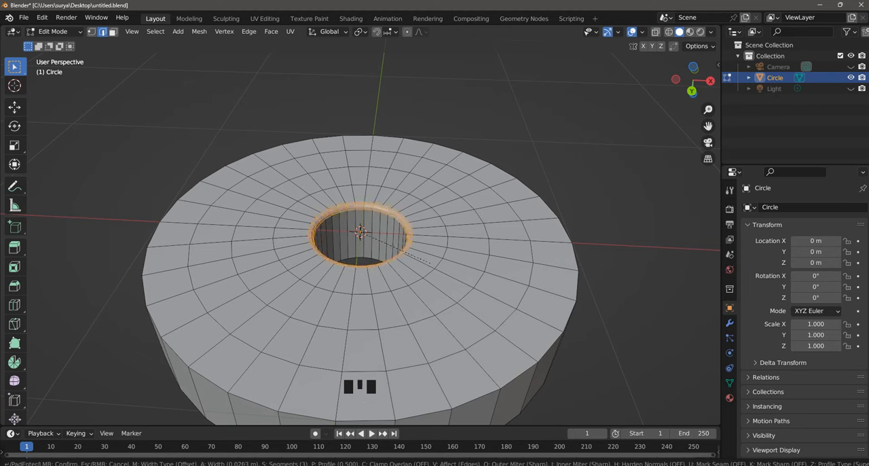
left_click(431, 264)
- Bevel the outer rim edge of the underside with three segments
scroll(432, 264, "down", 2)
middle_click_drag(431, 264, 449, 258)
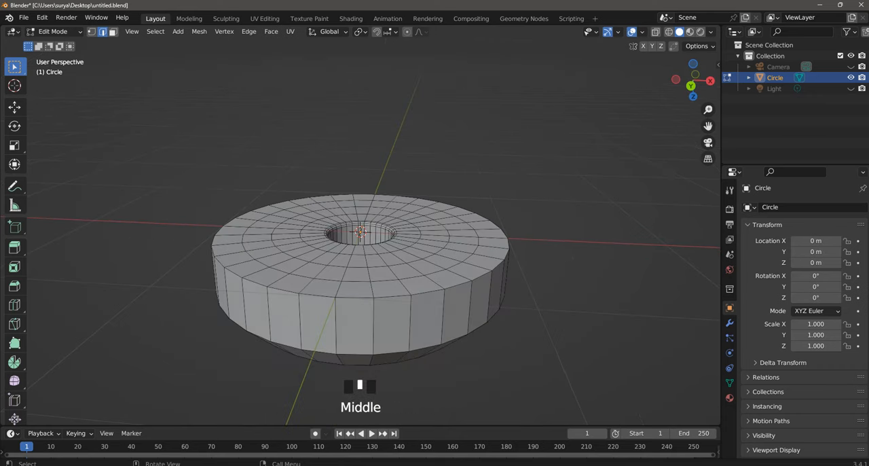
left_click(421, 201, "alt+shift")
key("ctrl+v")
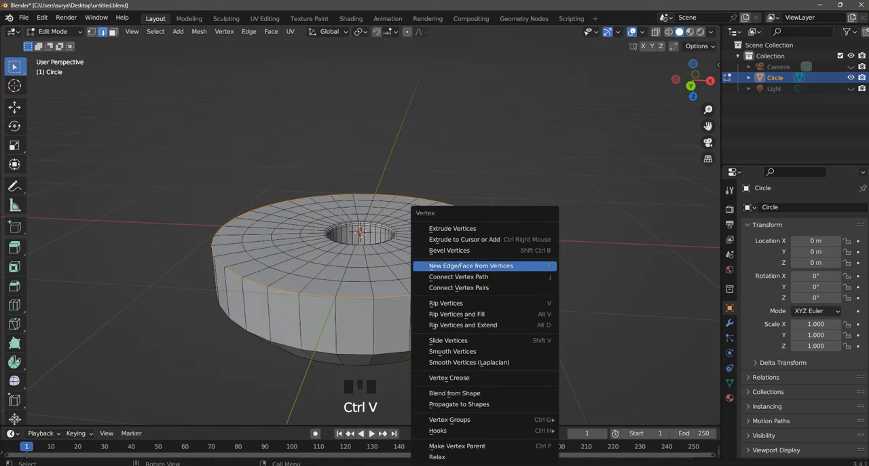
key("Escape")
key("ctrl+b")
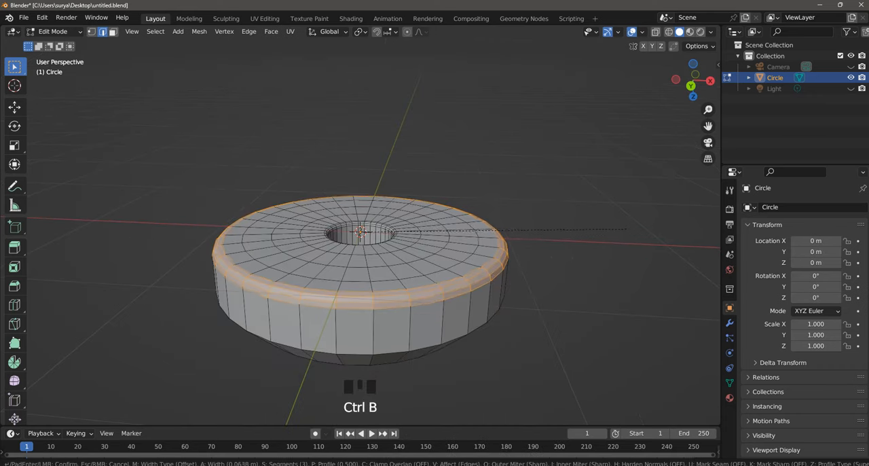
left_click(623, 225)
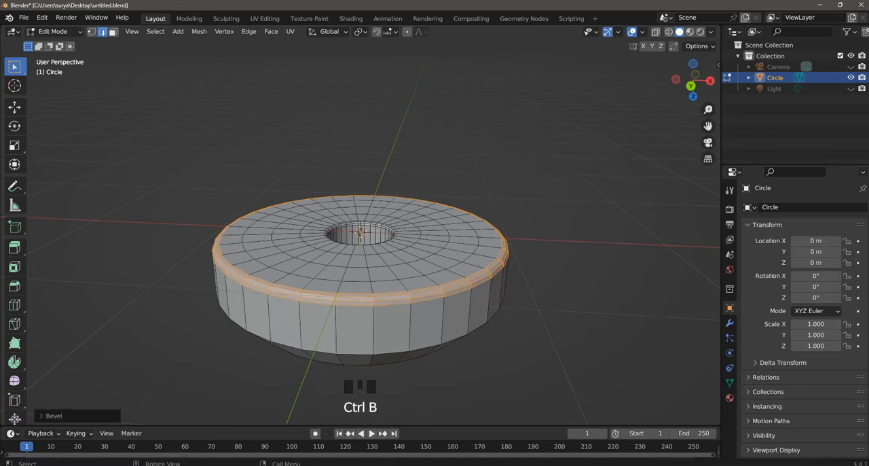
left_click(624, 225)
- Bevel the outer edge loop between the sloped shoulder and the vertical side wall with three segments
scroll(624, 225, "down", 1)
mouse_move(623, 225)
middle_mouse_down()
mouse_move(621, 136)
mouse_move(621, 221)
middle_mouse_up()
scroll(361, 220, "up", 2)
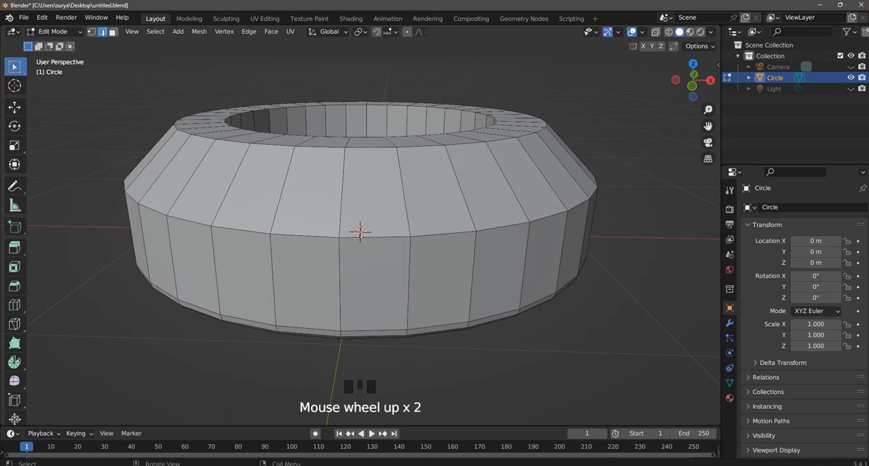
left_click(361, 231, "alt+shift")
key("ctrl+b")
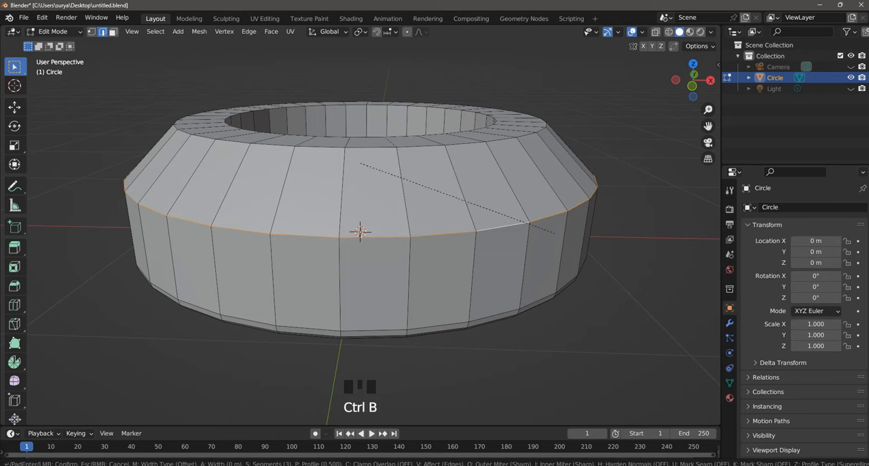
left_click(360, 231)
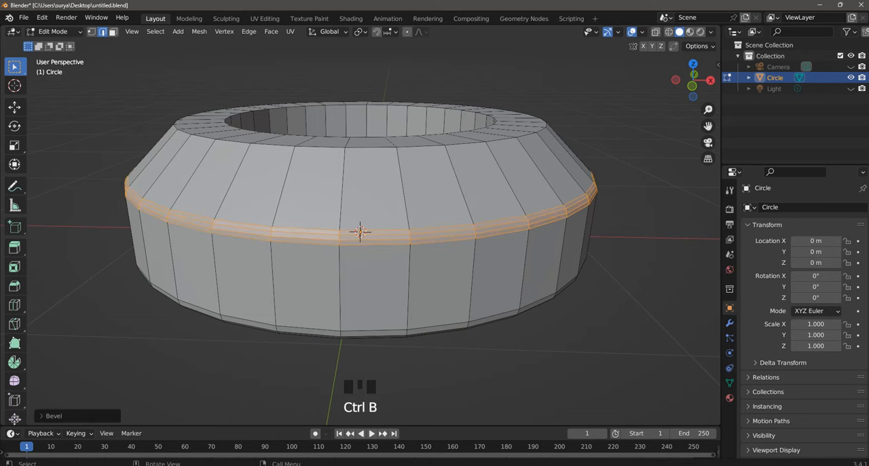
scroll(361, 230, "down", 2)
left_click(360, 231)
- Bevel the outer edge of the upper ring face with three segments, about 0.021 m wide
middle_click_drag(361, 231, 361, 265)
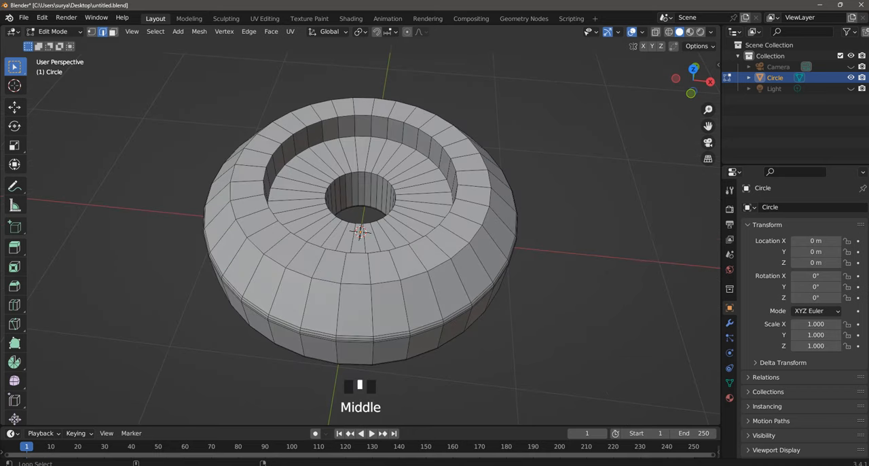
left_click(380, 278, "alt+shift")
key("ctrl+v")
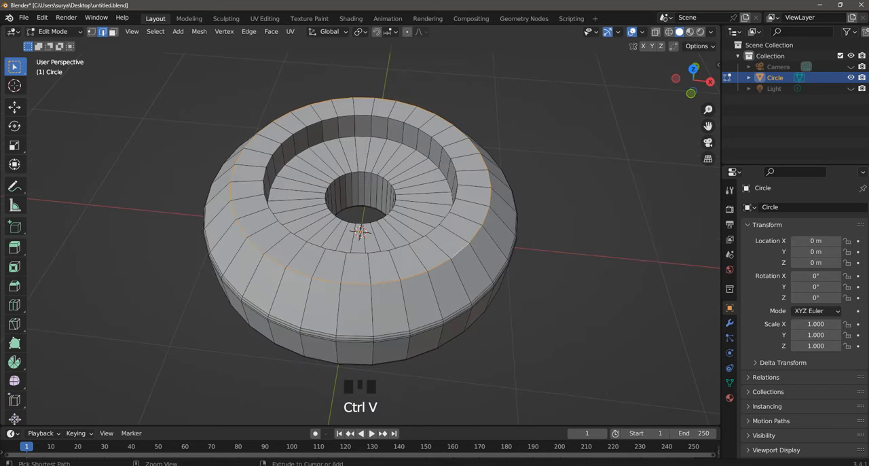
key("ctrl+b")
left_click(360, 231)
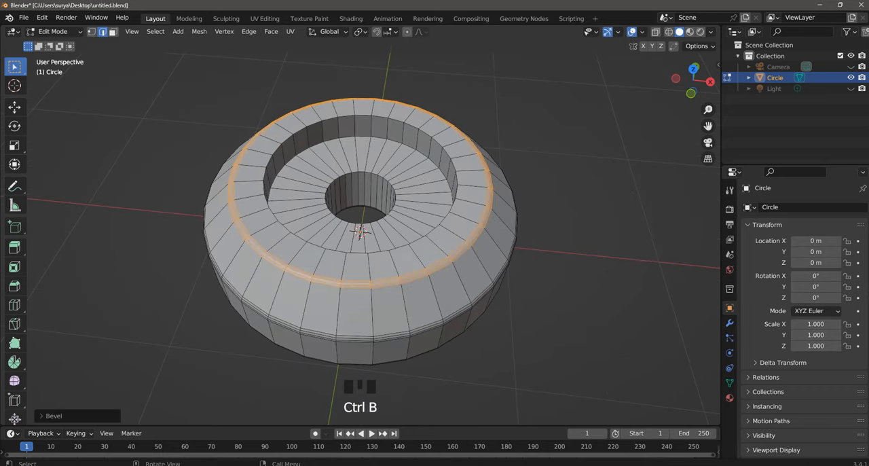
left_click(53, 415)
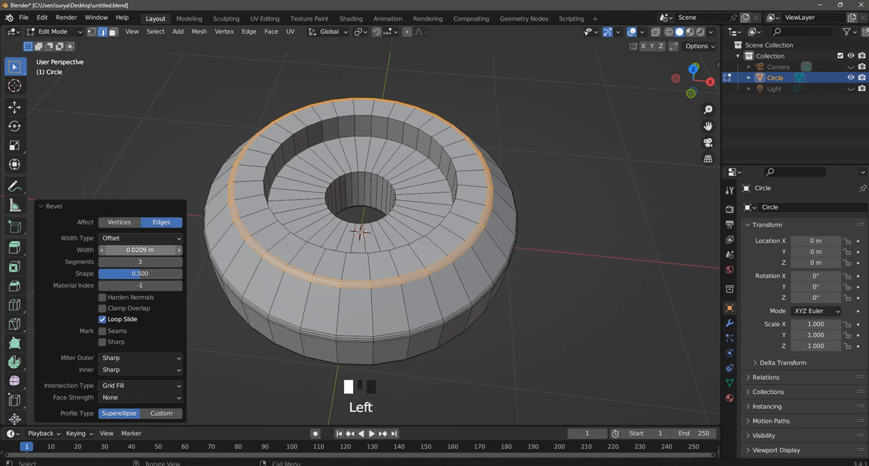
left_click(156, 150)
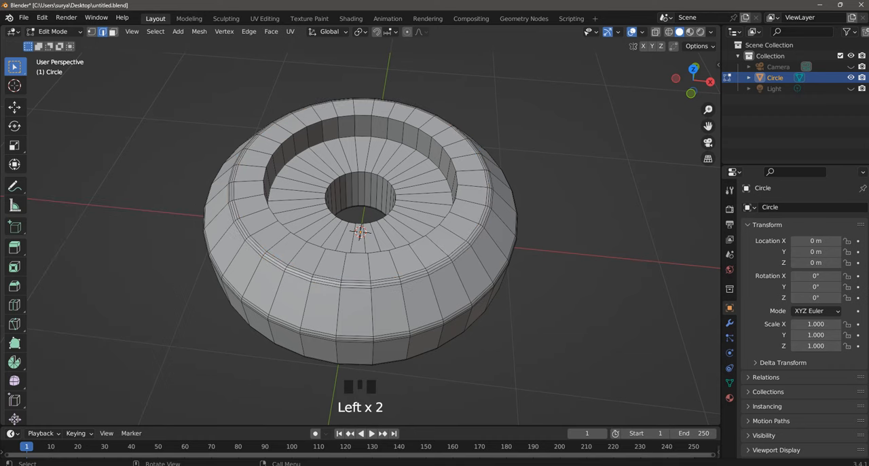
- Bevel the recess's upper edge loop with three segments, about 0.025 m wide
scroll(361, 234, "up", 1)
left_click(448, 231, "alt+shift")
key("ctrl+v")
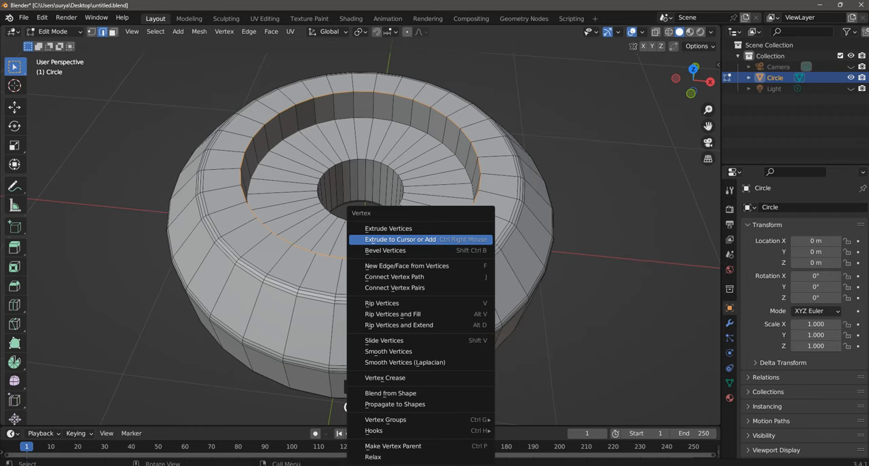
key("ctrl+b")
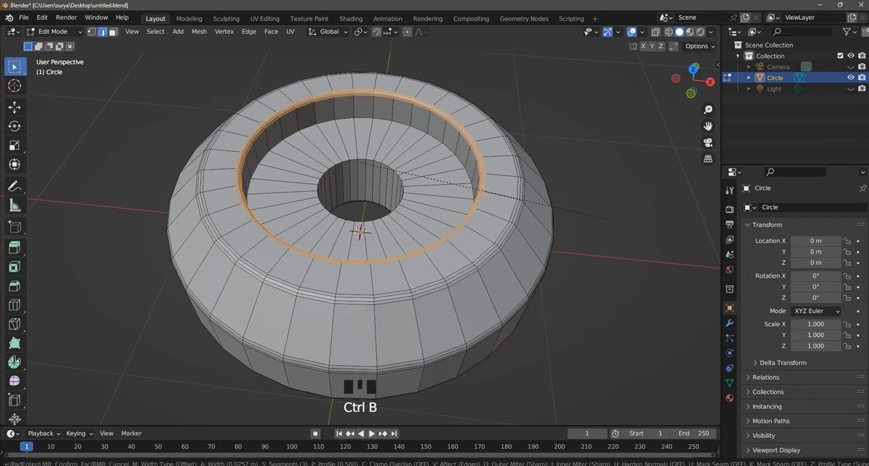
left_click(607, 218)
left_click(607, 218)
- Bevel the central hole's edge on the recess floor with three segments
middle_click_drag(361, 233, 365, 218)
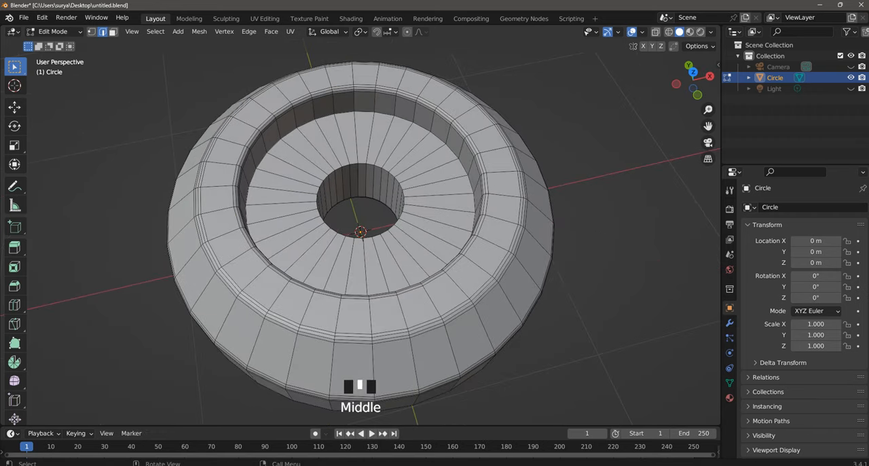
scroll(365, 219, "up", 2)
left_click(361, 235, "alt+shift")
key("ctrl+b")
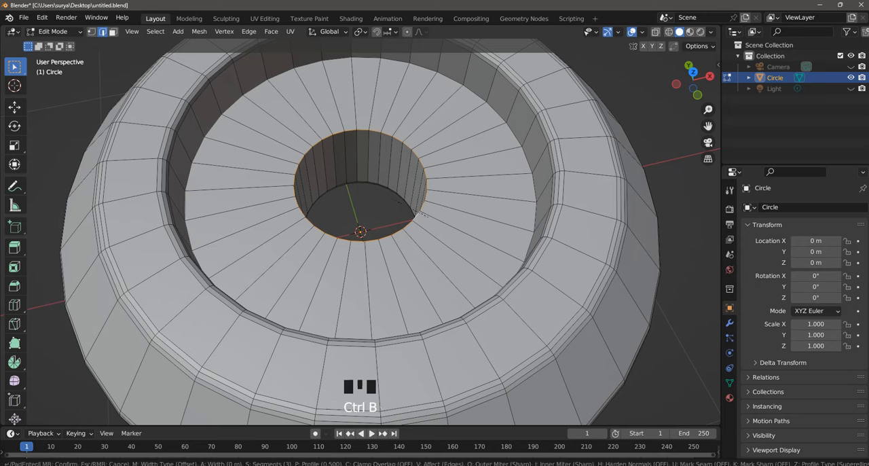
left_click(436, 218)
left_click(435, 218)
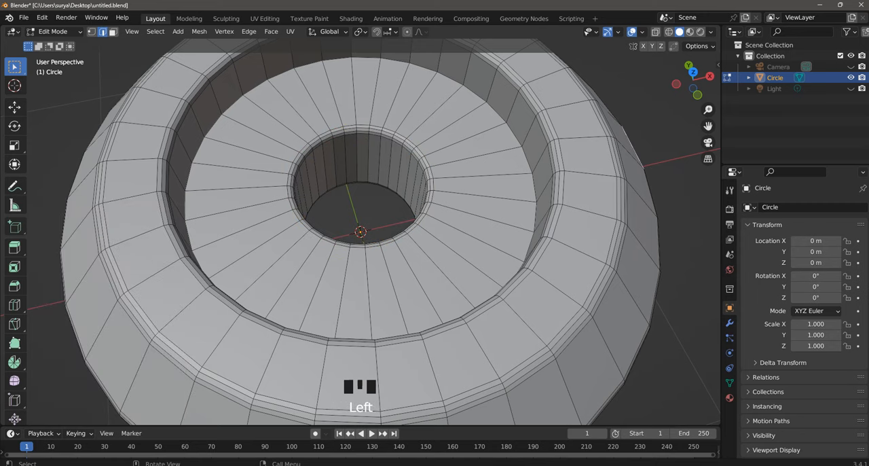
- Add two evenly spaced loop cuts around the inner wall of the central hole
key("ctrl+r")
scroll(361, 161, "up", 1)
left_click(361, 160)
right_click(360, 160)
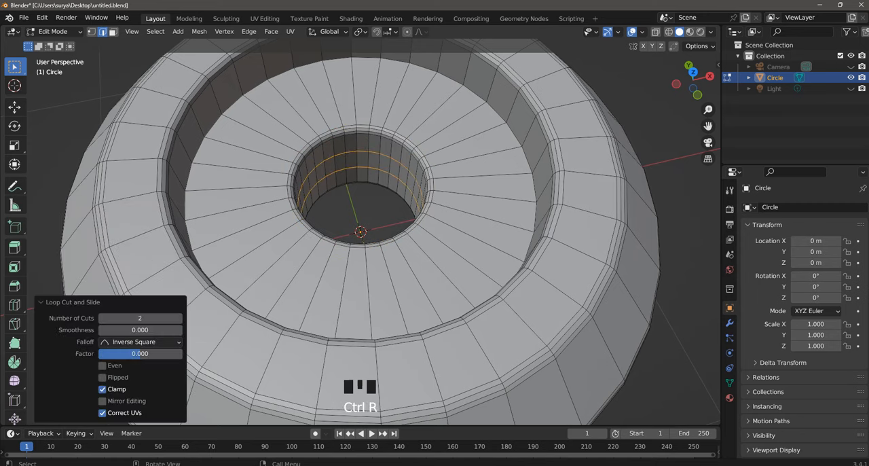
- Add two evenly spaced concentric loop cuts to the recess floor and clear the selection
key("ctrl+r")
left_click(449, 167)
right_click(449, 167)
scroll(450, 167, "down", 3)
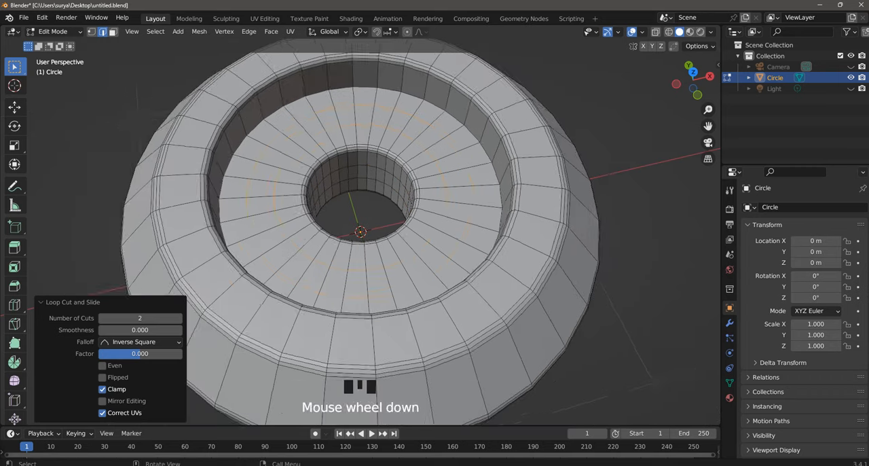
middle_click_drag(450, 167, 438, 114)
left_click(450, 109)
- Save the file with the whole part in view
scroll(450, 108, "down", 4)
scroll(451, 109, "up", 2)
key("ctrl+s")
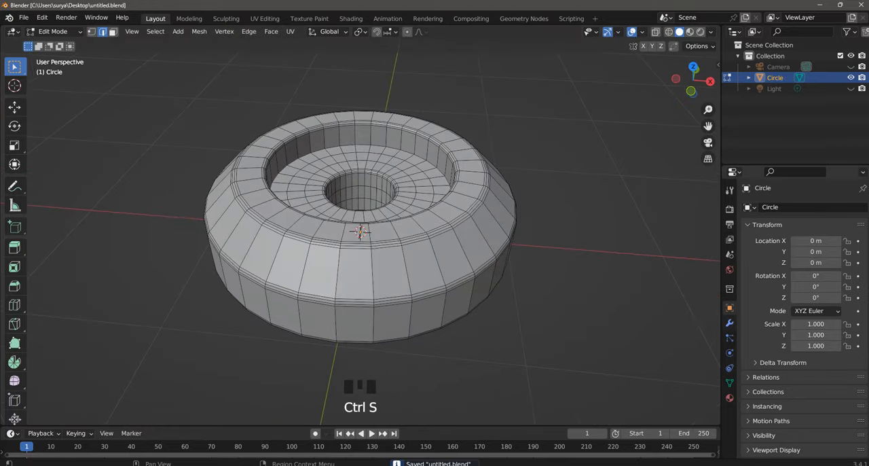
- Add a Subdivision Surface modifier to the part and set its viewport levels to 2
left_click(730, 323)
left_click(804, 207)
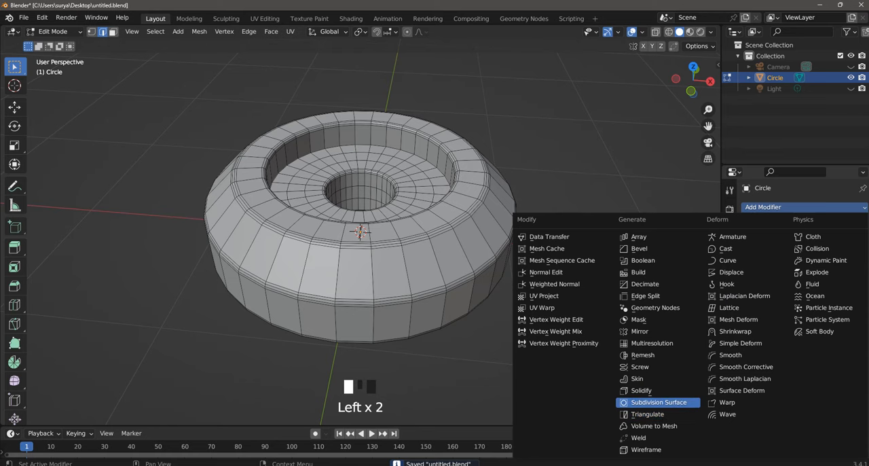
left_click(659, 402)
scroll(361, 227, "down", 2)
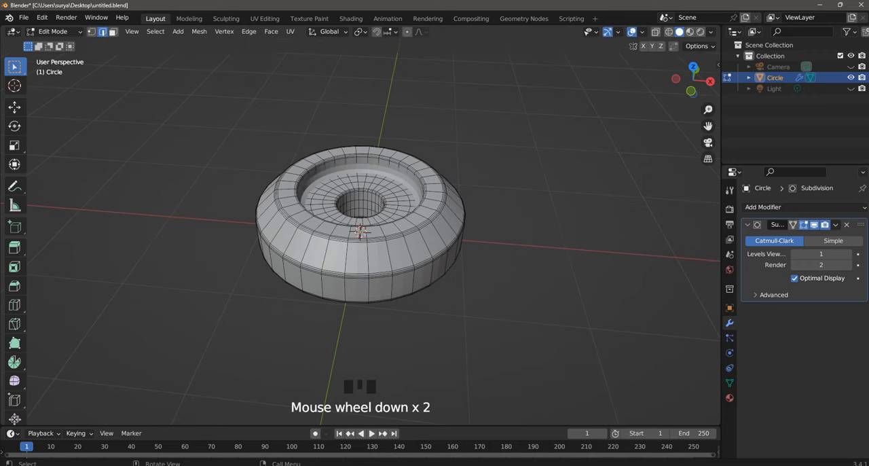
scroll(361, 227, "up", 2)
left_click(848, 254)
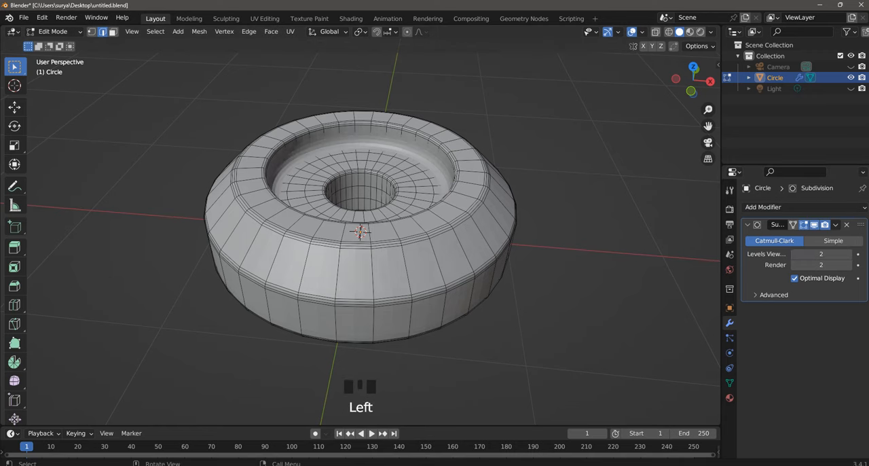
- Return to Object Mode and shade the part smooth with Auto Smooth enabled at 30°
left_click(54, 31)
left_click(51, 44)
right_click(272, 134)
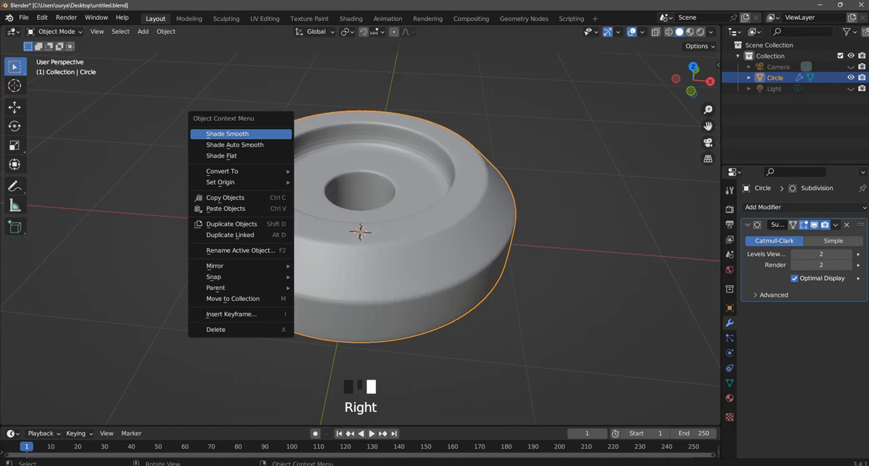
left_click(270, 134)
left_click(102, 400)
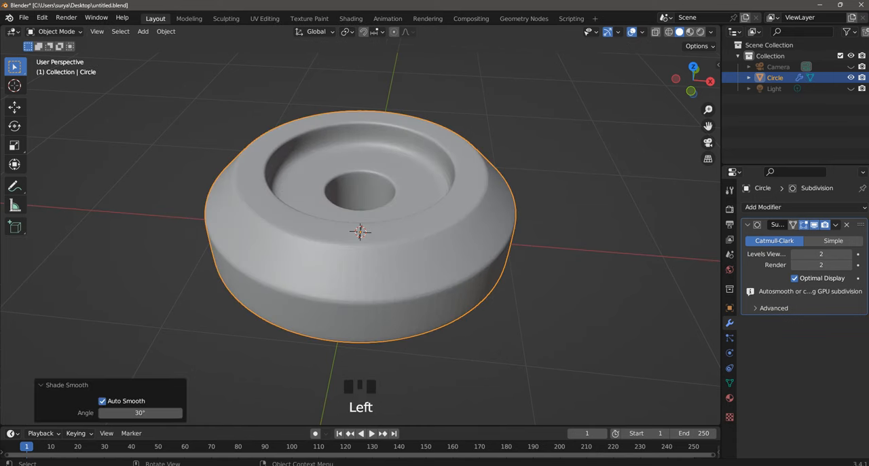
left_click(161, 319)
- Switch to the camera view and rotate the part 90° around the global X axis so it stands upright
scroll(360, 230, "up", 3)
scroll(360, 231, "down", 3)
middle_click_drag(360, 231, 428, 202)
middle_click_drag(407, 272, 401, 299)
scroll(360, 231, "down", 5)
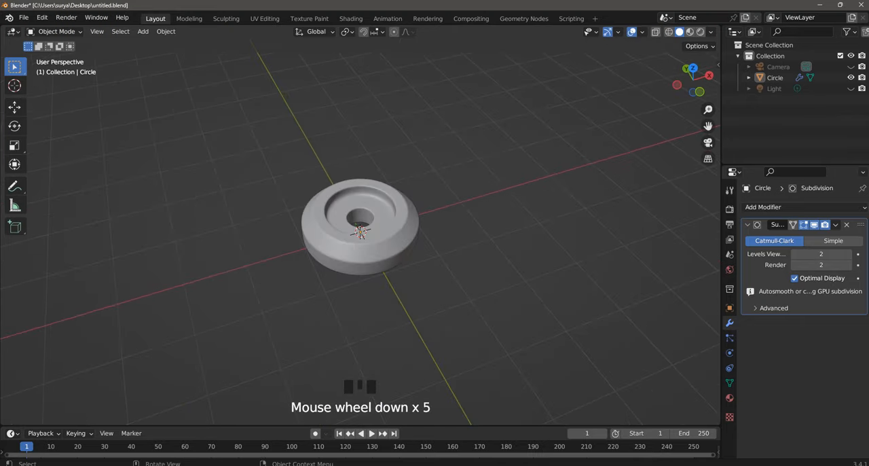
key("KP_0")
scroll(360, 231, "up", 4)
left_click(360, 221)
scroll(359, 231, "down", 2)
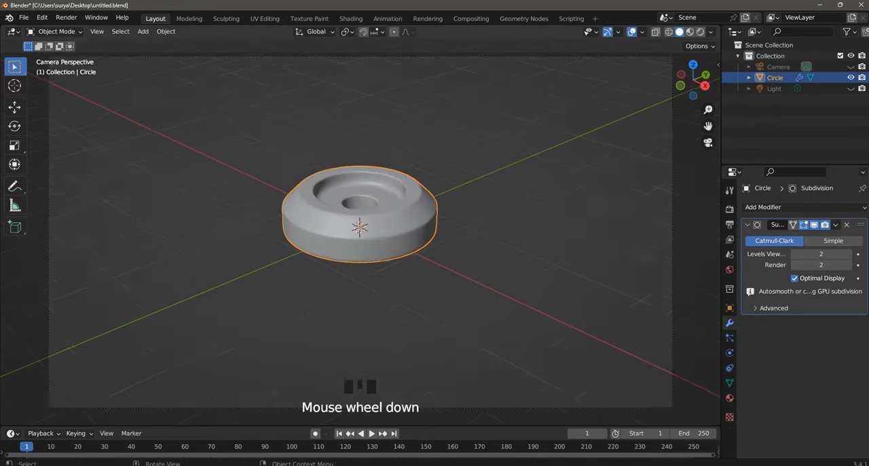
key("r")
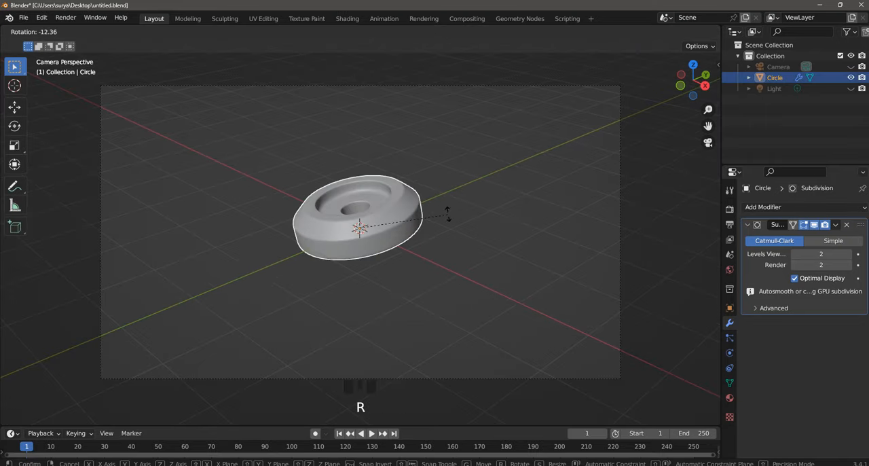
key("x")
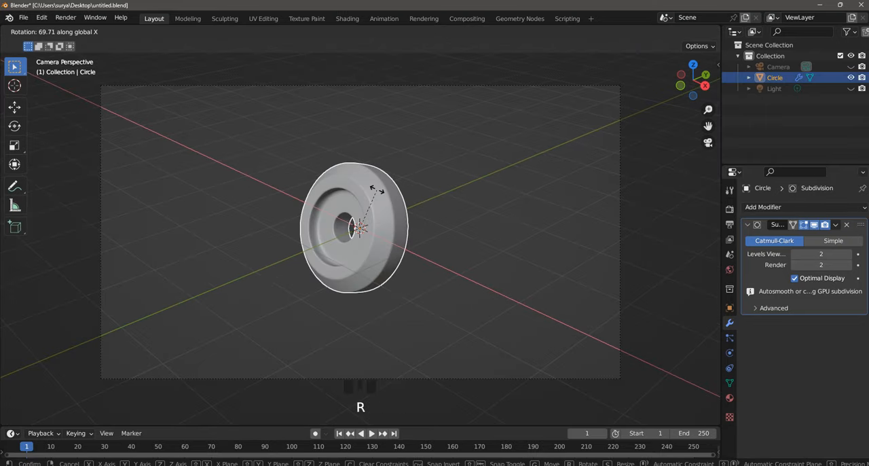
left_click(362, 203, "ctrl")
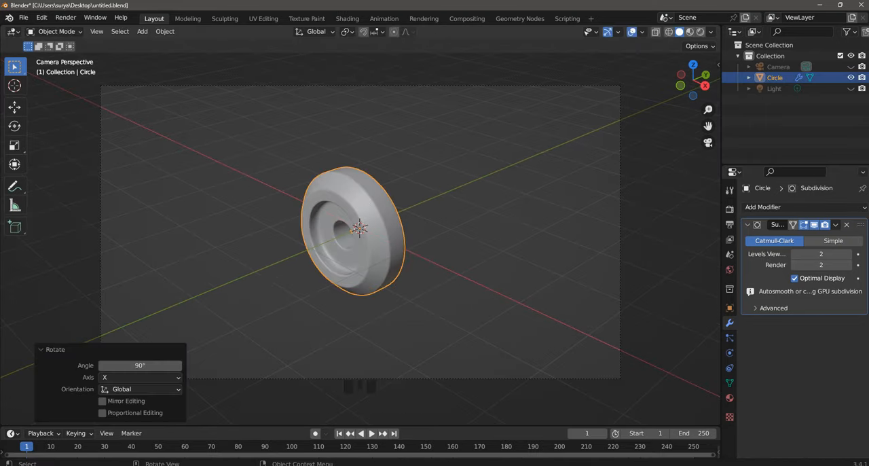
- Rotate the upright part around the global Z axis so its recessed face turns towards the camera, and deselect it
key("r")
key("z")
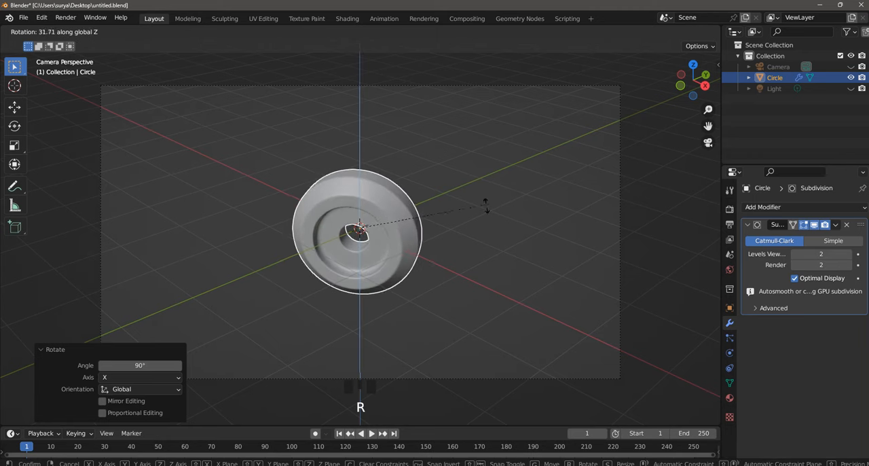
left_click(444, 227)
left_click(444, 227)
scroll(444, 226, "down", 4)
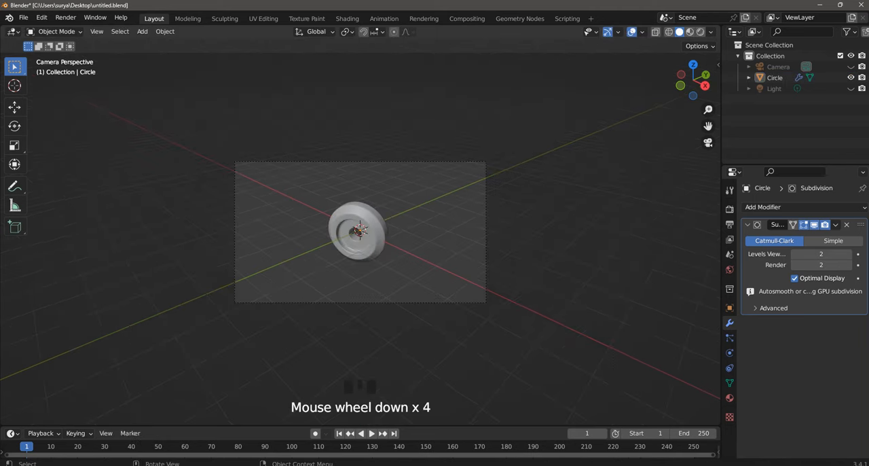
scroll(444, 227, "up", 4)
scroll(444, 227, "up", 4)
scroll(444, 227, "down", 3)
scroll(445, 227, "up", 1)
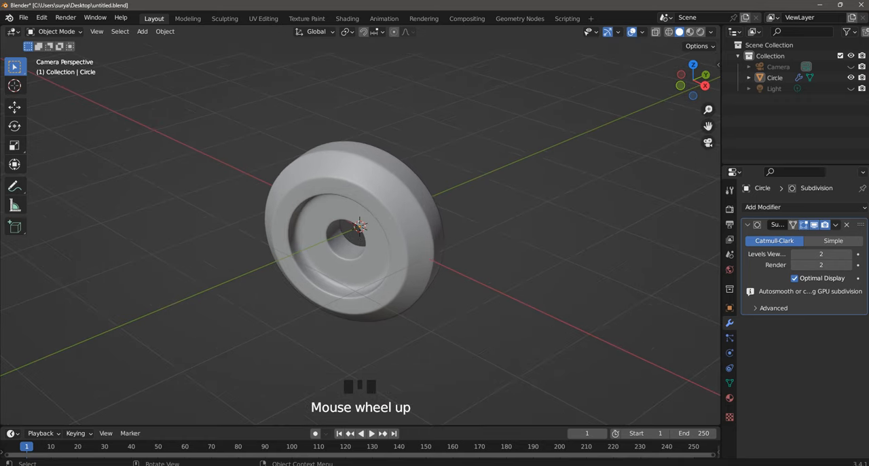
- Tilt the part by -22.3° around the global X axis and deselect it
left_click(434, 227)
key("r")
key("x")
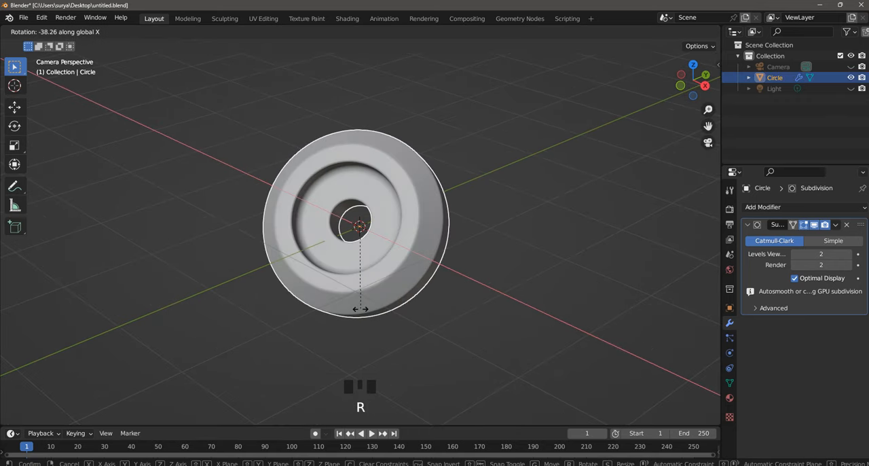
left_click(367, 305)
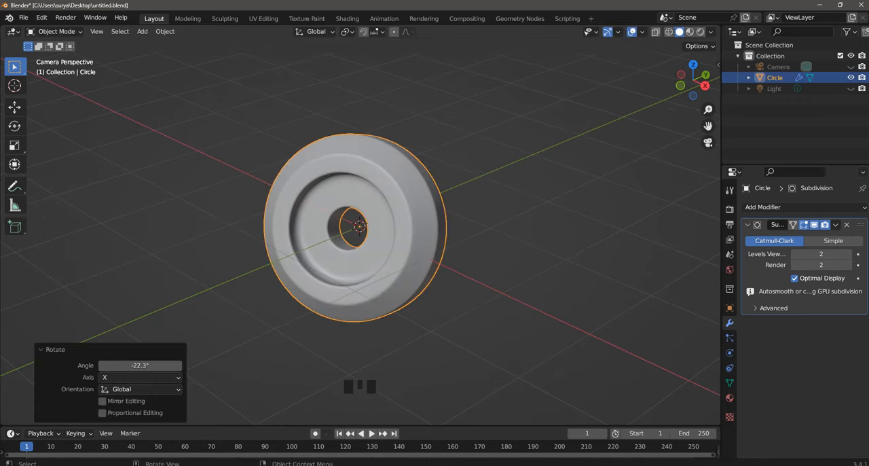
scroll(367, 304, "down", 4)
scroll(367, 304, "up", 2)
left_click(367, 304)
scroll(367, 304, "up", 3)
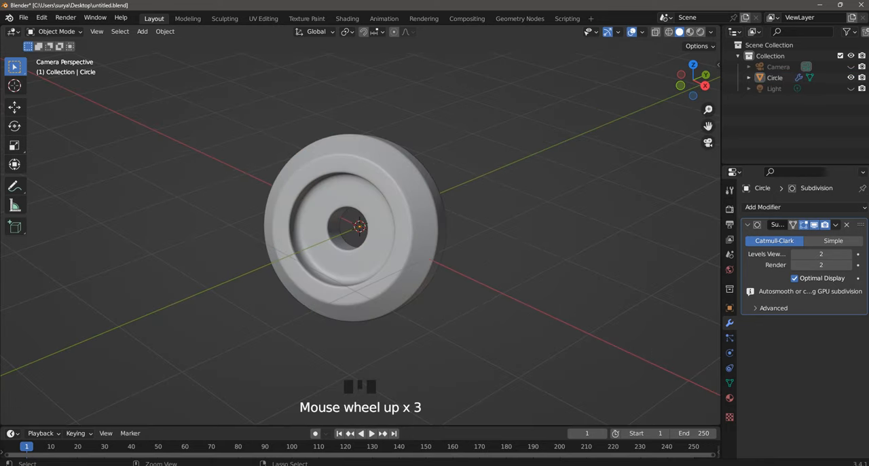
scroll(367, 304, "down", 3)
- Scale the part up uniformly by about 1.15, deselect it and save the file
left_click(367, 304)
scroll(366, 304, "up", 1)
key("s")
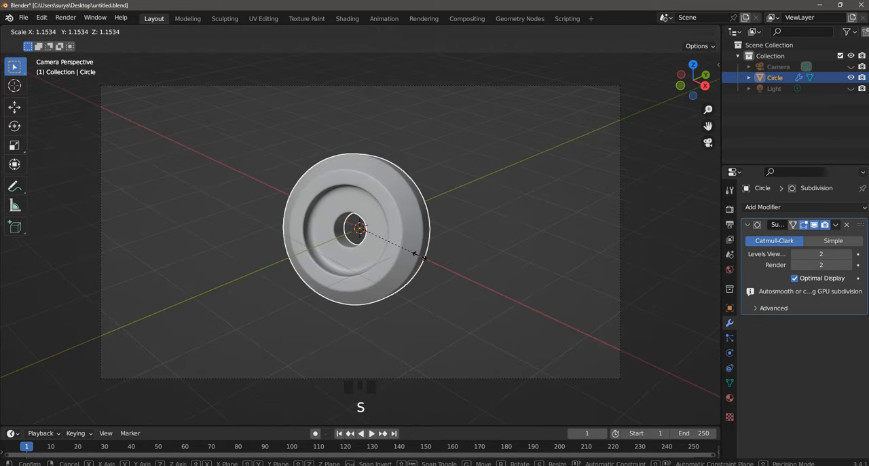
left_click(414, 319)
left_click(367, 304)
key("ctrl+s")
- Set the viewport lighting to MatCap and preview the part with the rainbow normal and glossy light-grey matcaps
scroll(367, 304, "down", 3)
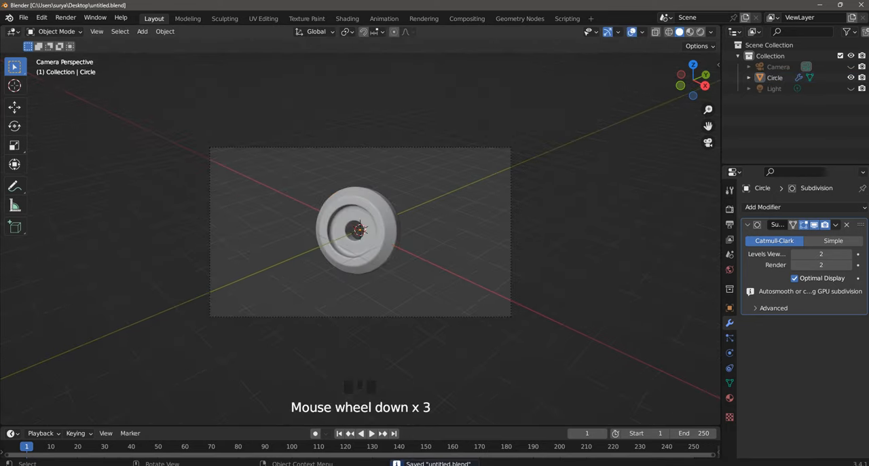
scroll(366, 304, "up", 1)
scroll(367, 304, "up", 3)
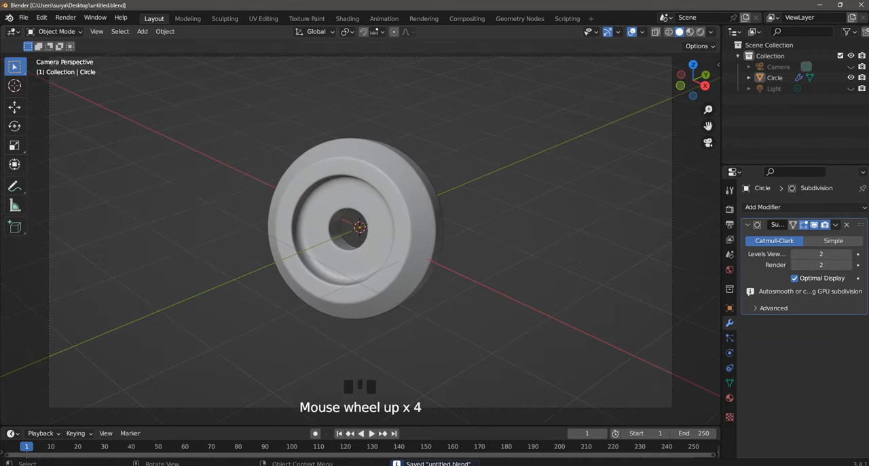
scroll(367, 305, "down", 2)
scroll(366, 304, "up", 3)
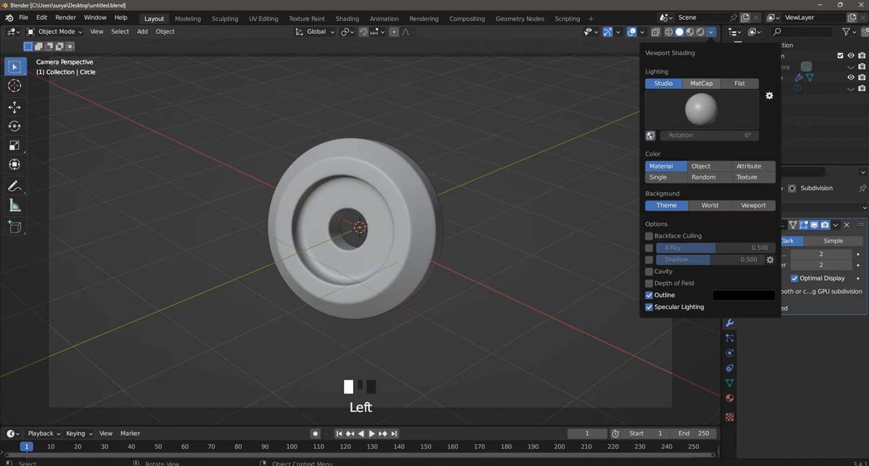
left_click(702, 83)
left_click(702, 109)
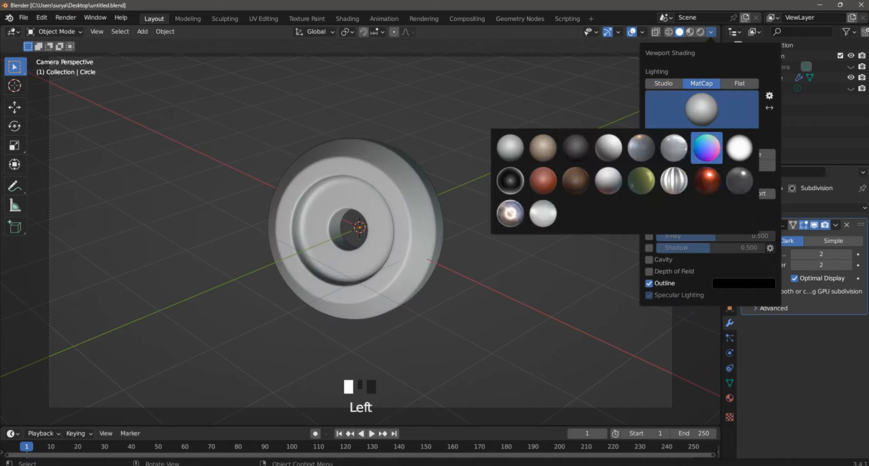
left_click(708, 148)
left_click(702, 112)
left_click(674, 148)
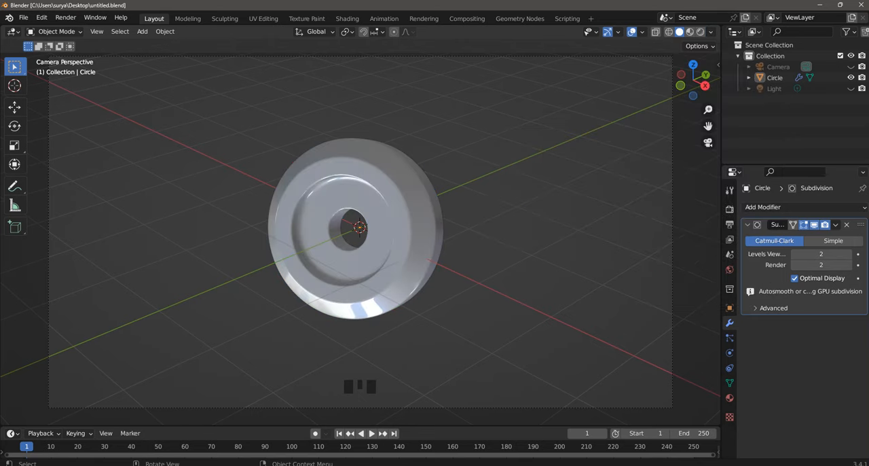
scroll(360, 228, "up", 2)
middle_click_drag(360, 227, 381, 238)
scroll(367, 217, "up", 2)
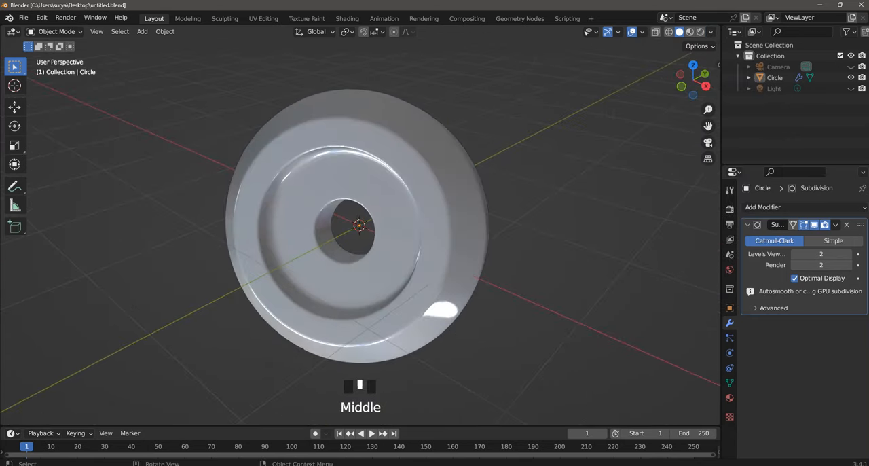
- Preview the part with the shiny red matcap and the warm metallic silver matcap
left_click(711, 32)
left_click(702, 110)
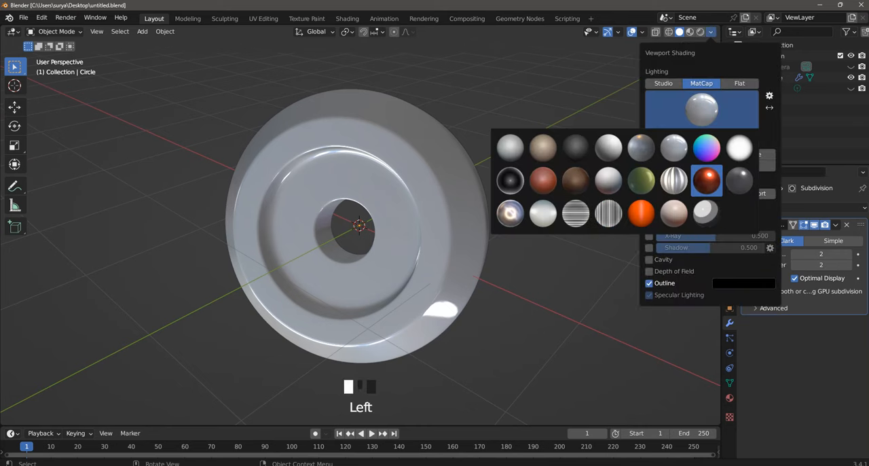
left_click(706, 180)
left_click(702, 110)
left_click(510, 213)
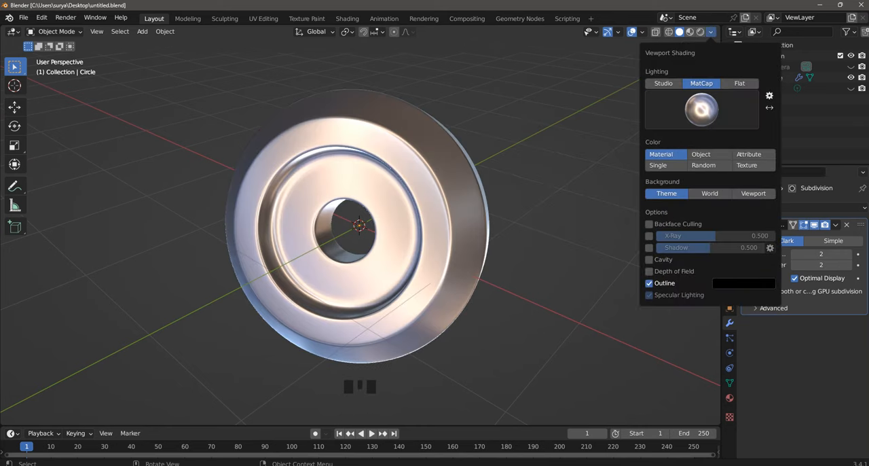
middle_click_drag(469, 225, 314, 178)
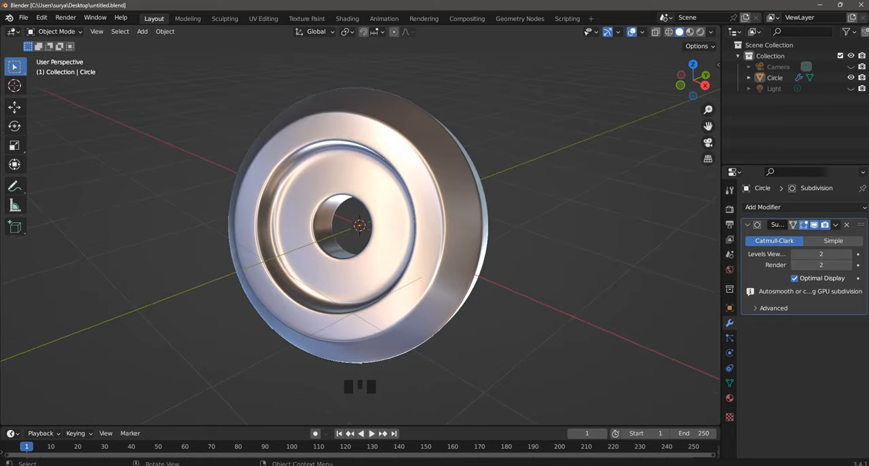
- Try the olive-green matcap on the part, followed by the shiny red one, and view the reflections
left_click(711, 32)
left_click(702, 110)
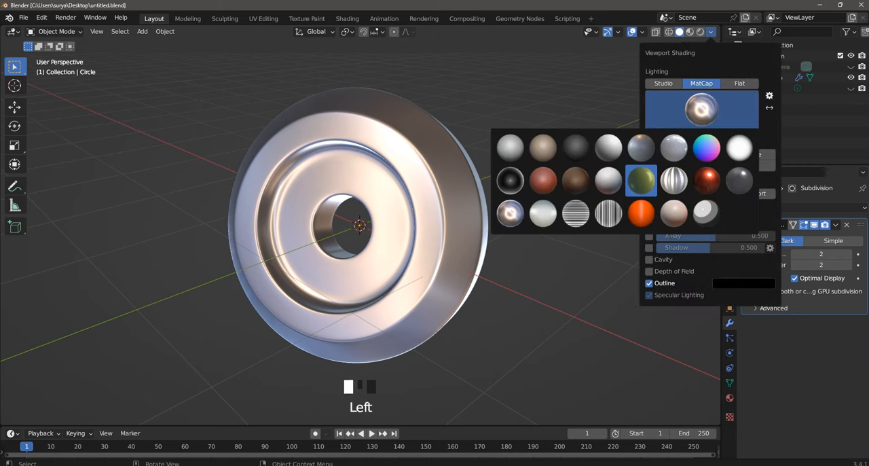
left_click(641, 180)
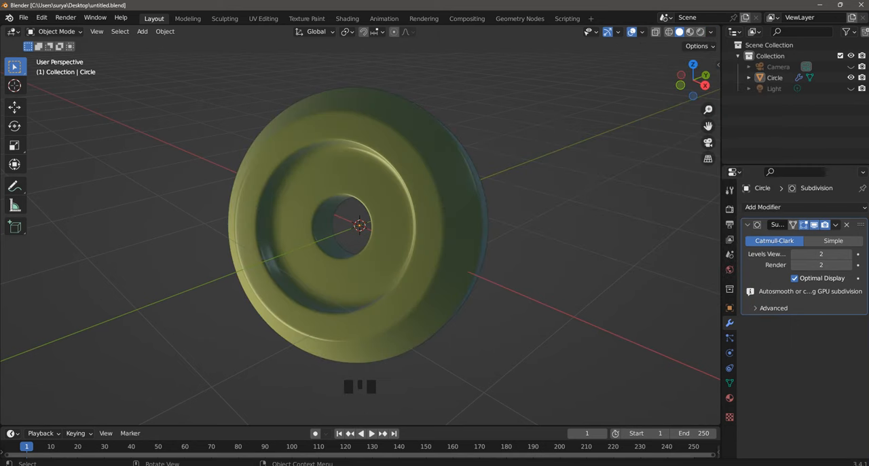
left_click(711, 32)
left_click(702, 110)
left_click(582, 210)
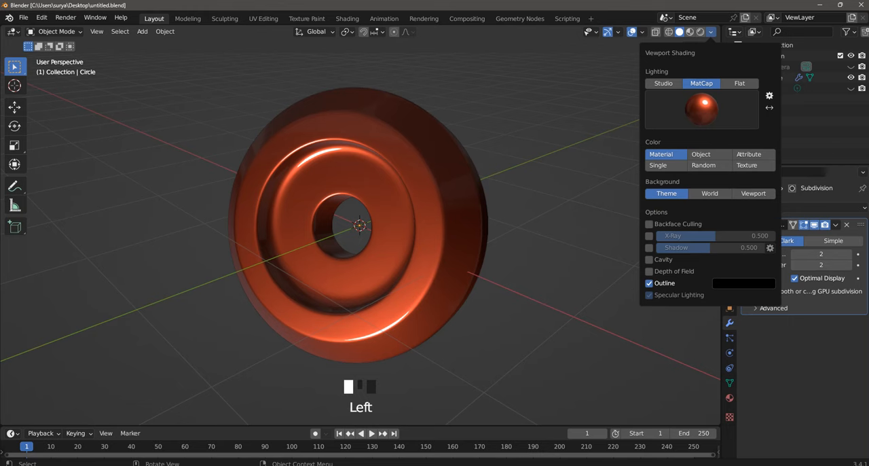
middle_click_drag(435, 231, 360, 204)
scroll(360, 224, "down", 2)
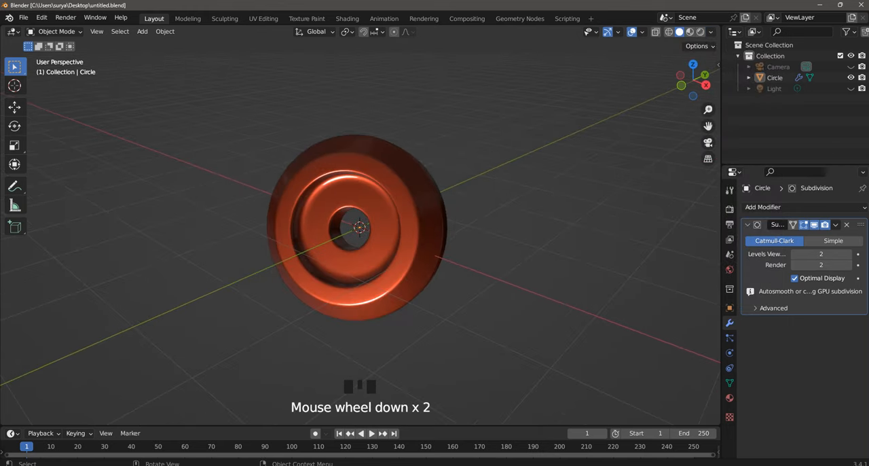
scroll(360, 225, "up", 2)
- Restore Studio lighting in the viewport and return to the camera view with the whole frame visible
left_click(711, 32)
left_click(702, 110)
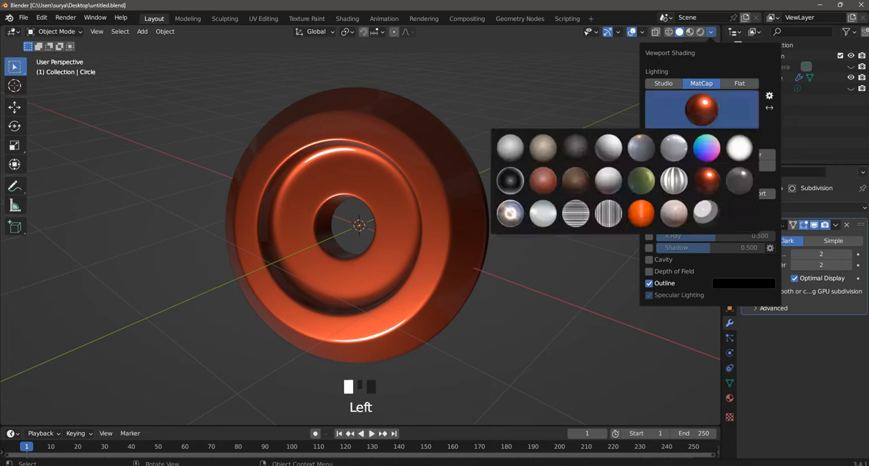
left_click(663, 82)
key("KP_0")
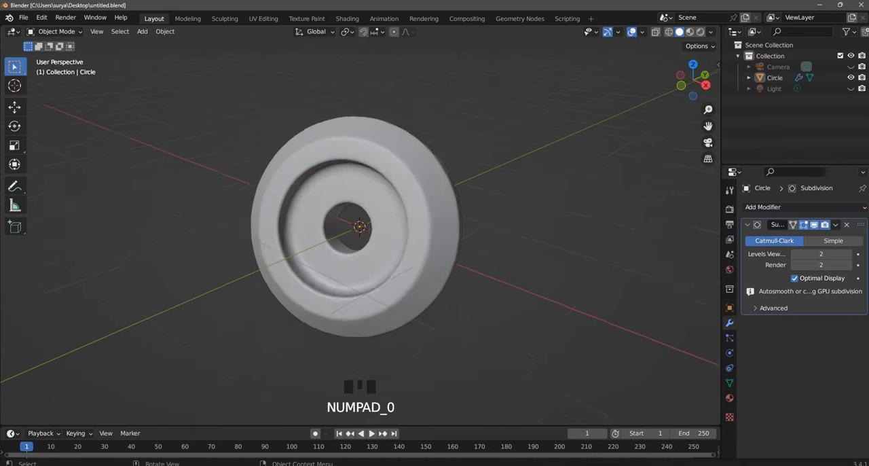
scroll(360, 231, "down", 4)
scroll(360, 231, "down", 2)
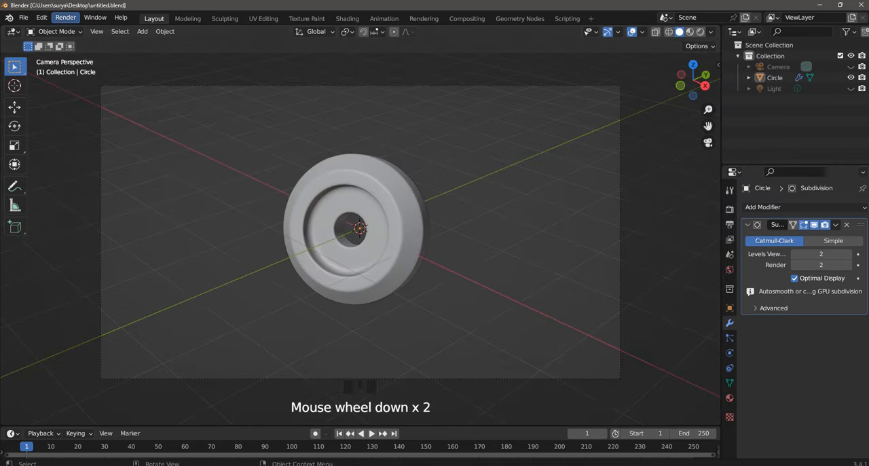
- Inspect the part's mesh edges in Edit Mode and return to Object Mode
left_click(55, 32)
left_click(56, 55)
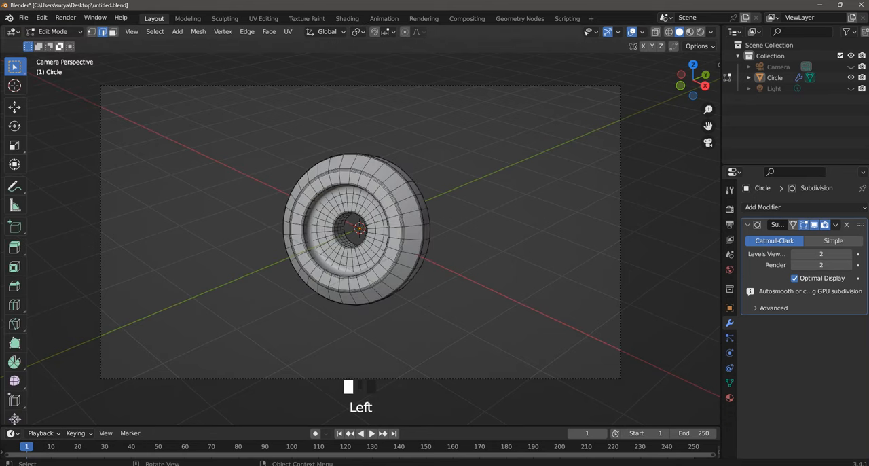
left_click(54, 32)
left_click(60, 44)
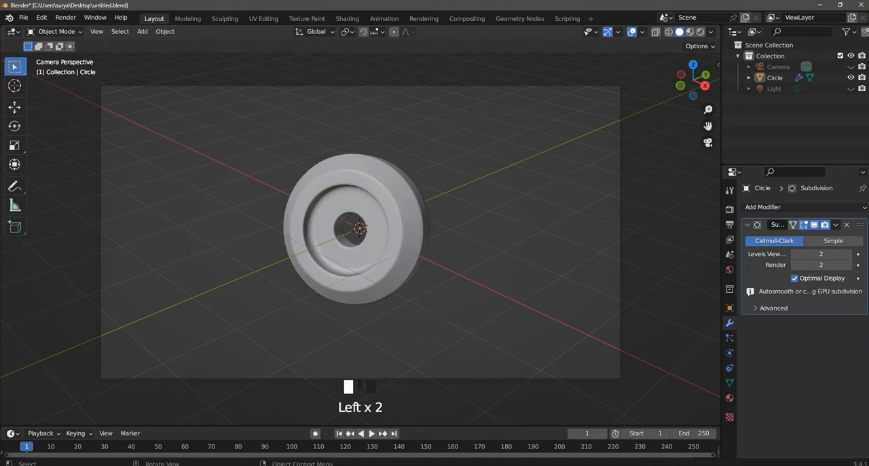